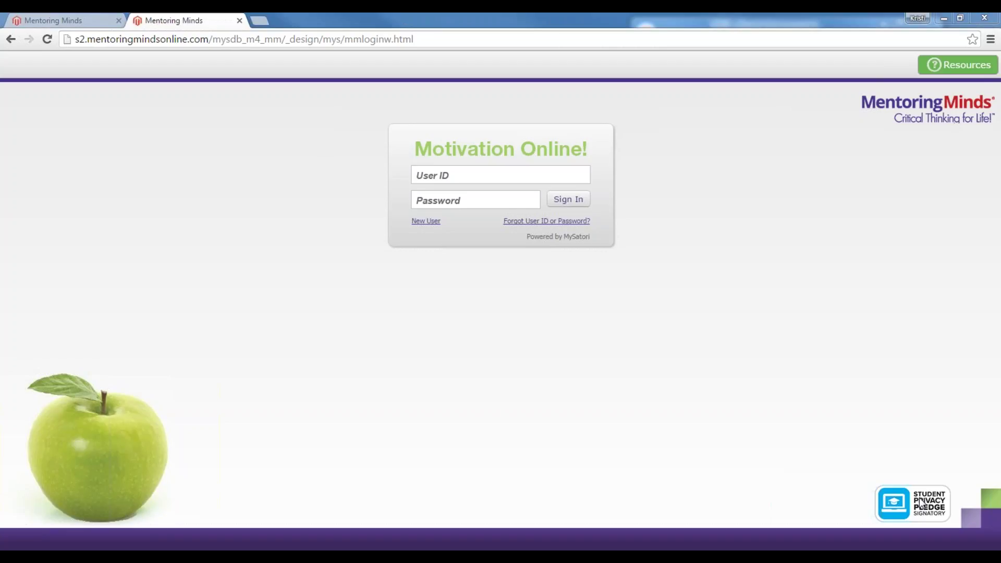
# Begin registering a new user account with the Teacher role
pyautogui.click(413, 223)
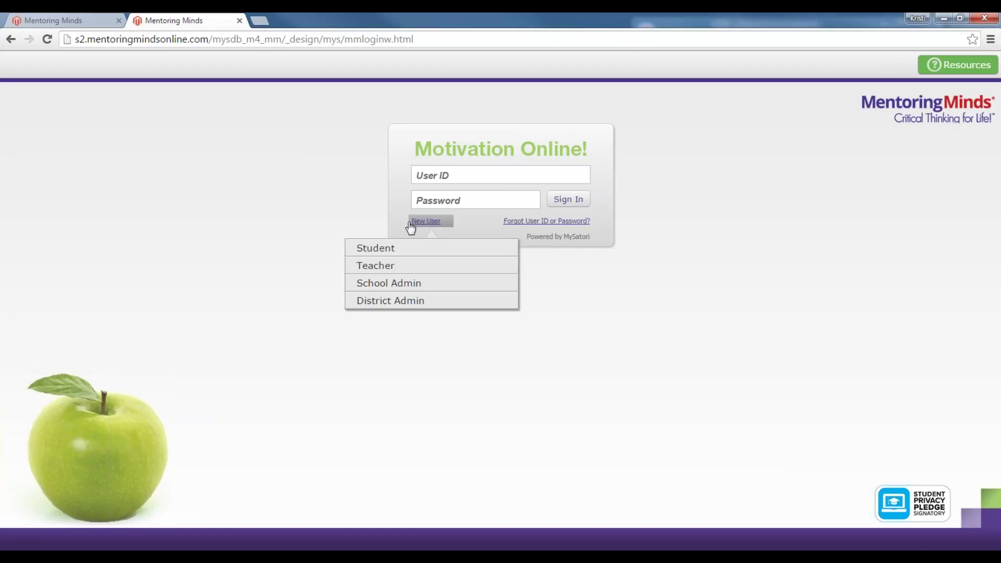
pyautogui.click(407, 270)
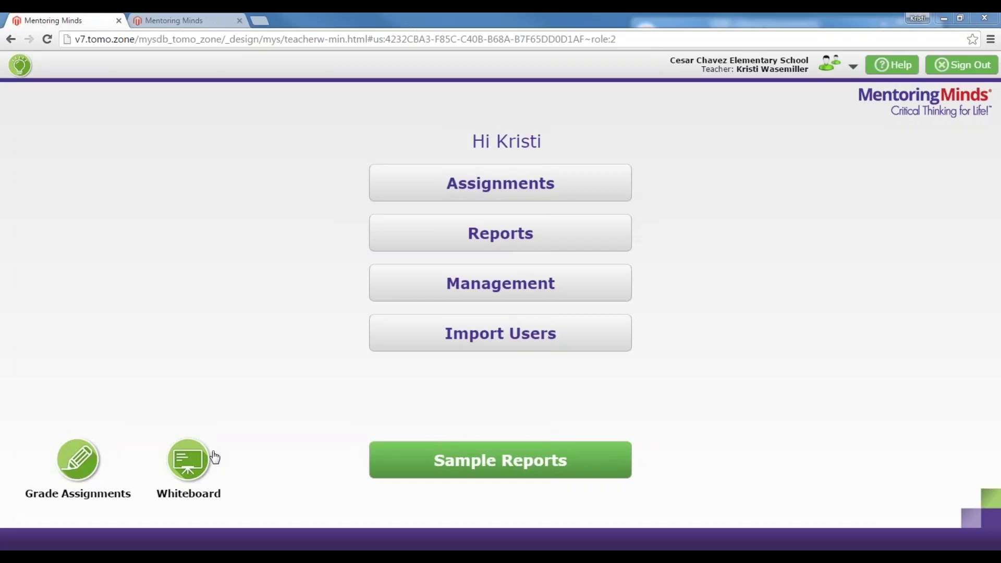
# In Management, start a new class named with the teacher's surname plus 'Class 2'
pyautogui.click(579, 291)
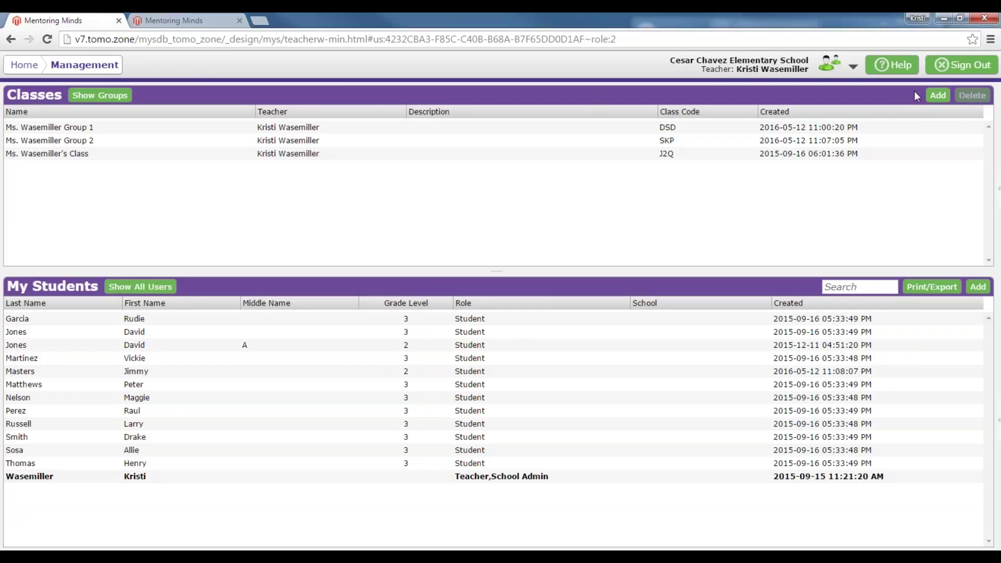
pyautogui.click(937, 97)
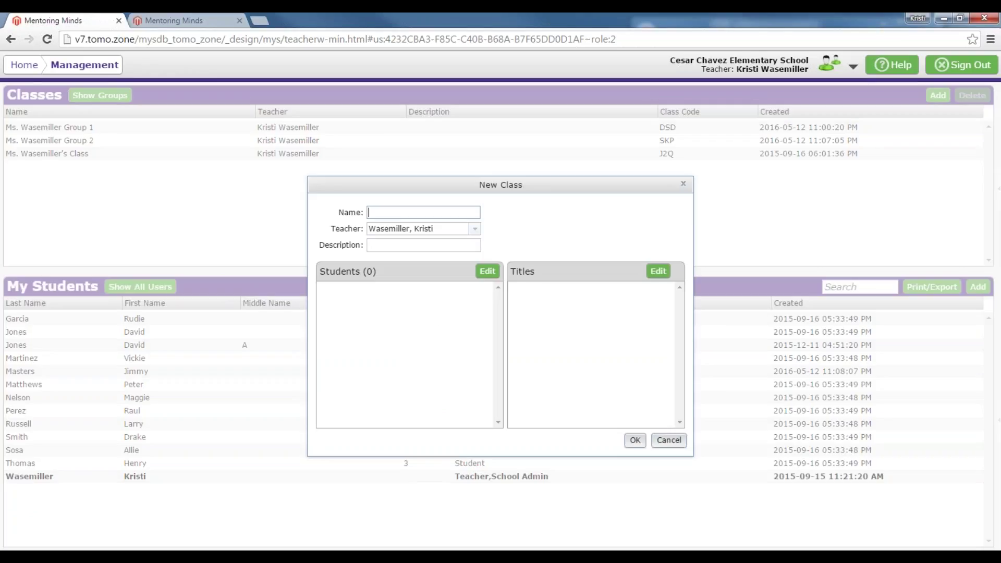
pyautogui.write('Ms. Waserm')
pyautogui.press('BackSpace')
pyautogui.press('BackSpace')
pyautogui.write('miller Class 2')
# Assign the Motivation Math Level 3 title, confirm authorization, and create the class
pyautogui.click(659, 271)
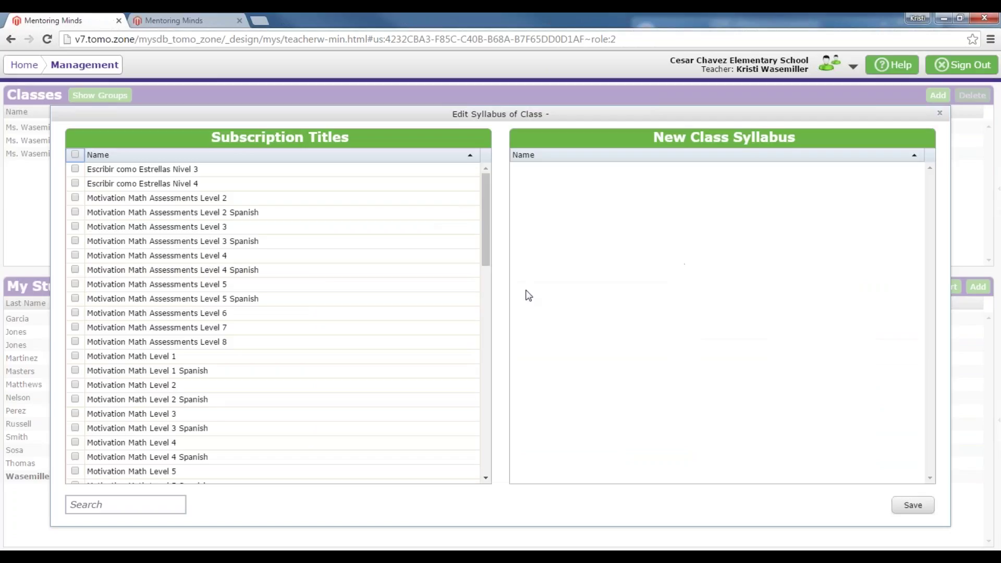
pyautogui.click(76, 414)
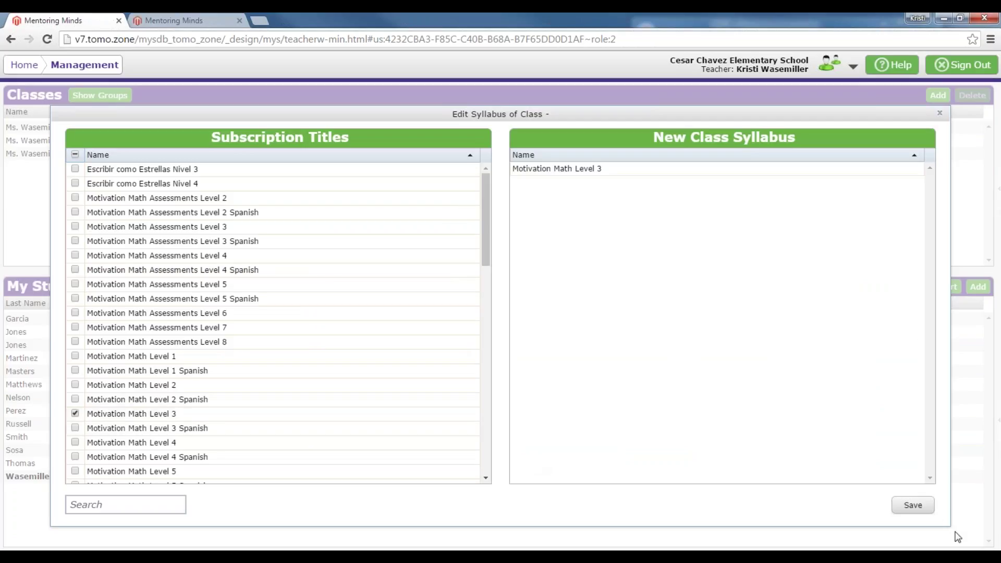
pyautogui.click(913, 506)
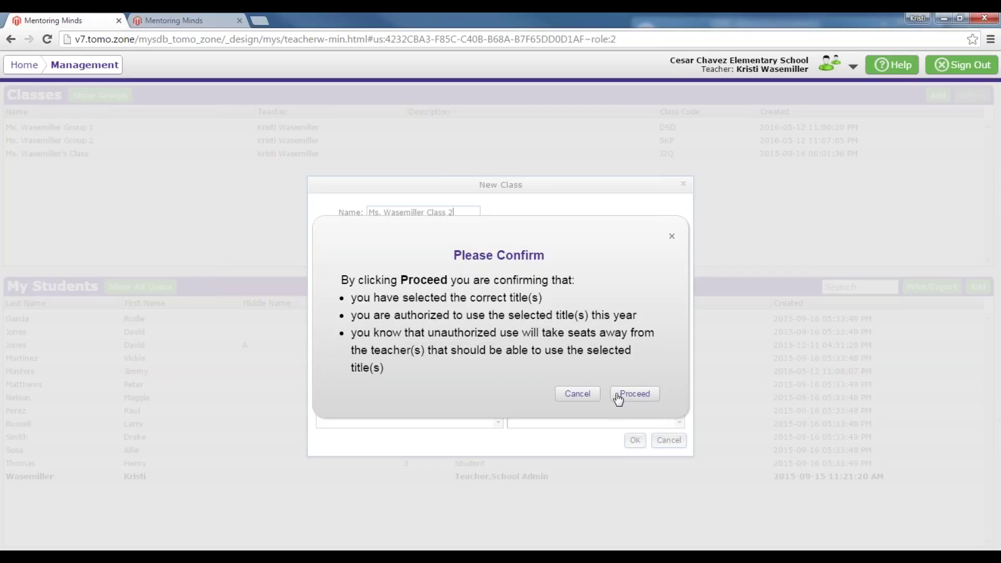
pyautogui.click(645, 397)
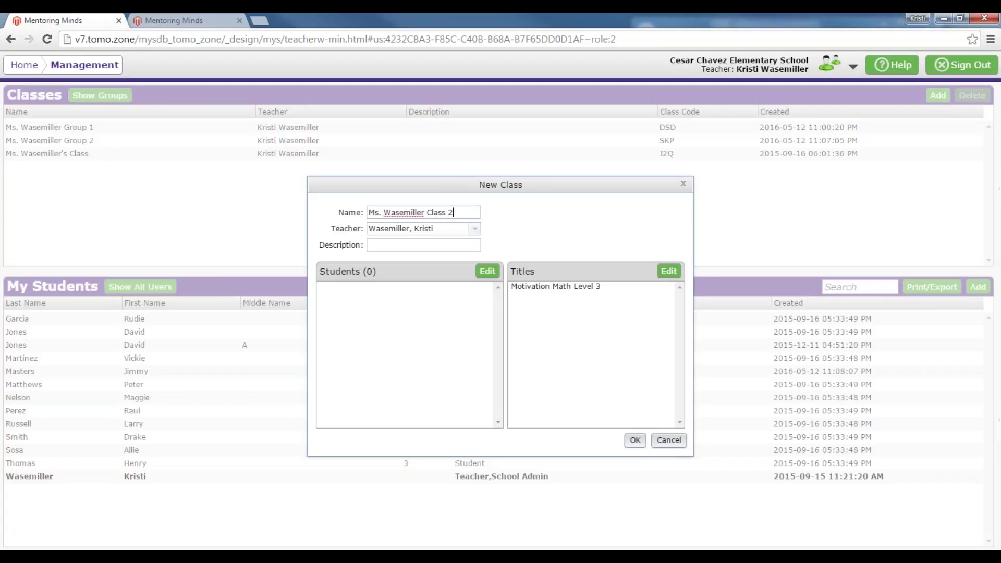
pyautogui.click(636, 442)
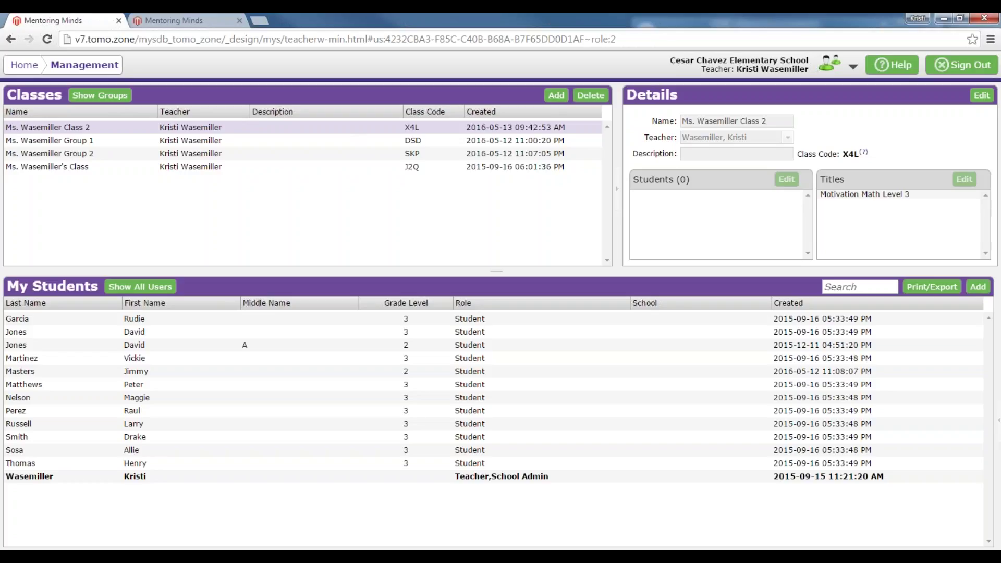
pyautogui.click(310, 131)
pyautogui.click(986, 96)
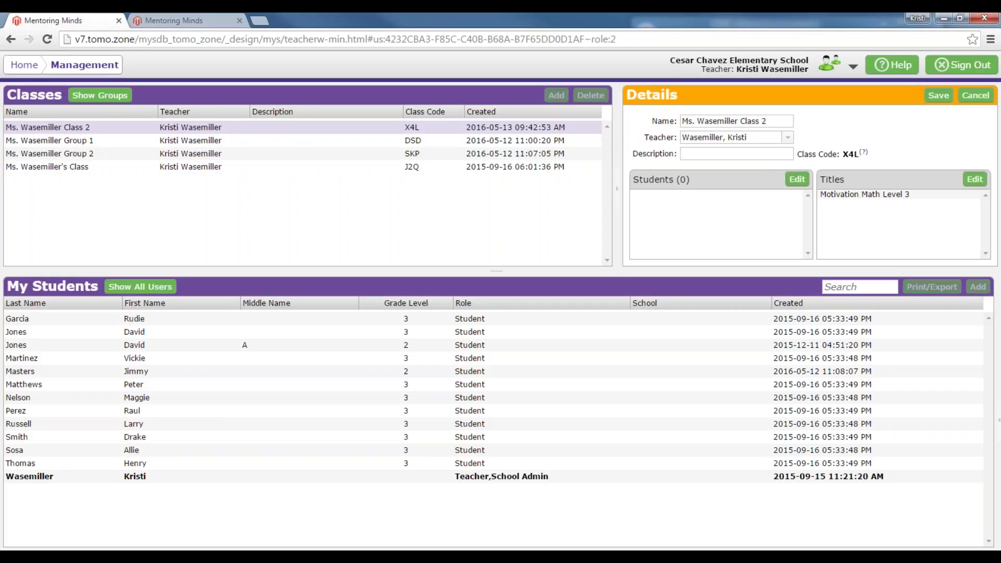
pyautogui.click(797, 180)
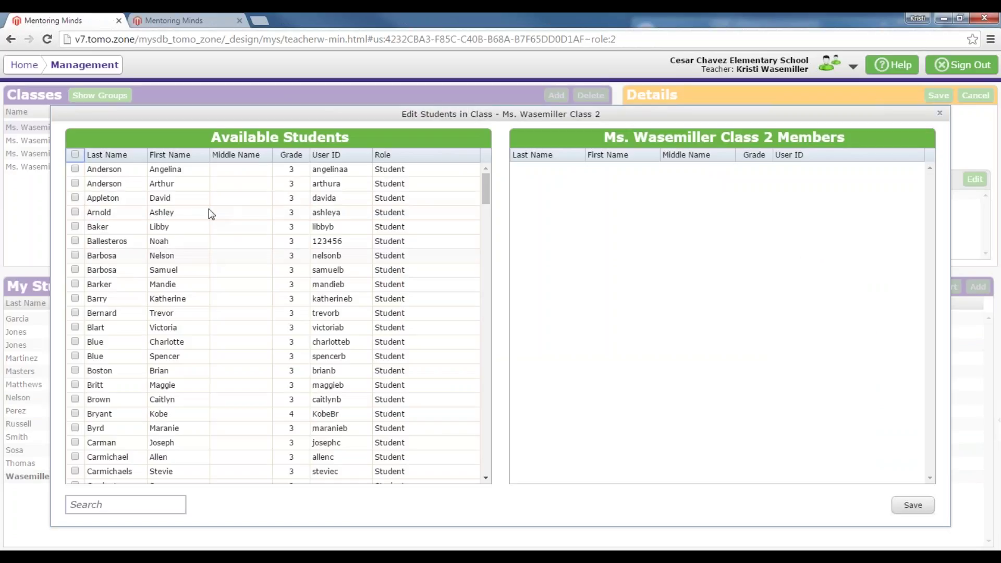
pyautogui.scroll(-7, 179, 327)
pyautogui.scroll(-10, 333, 338)
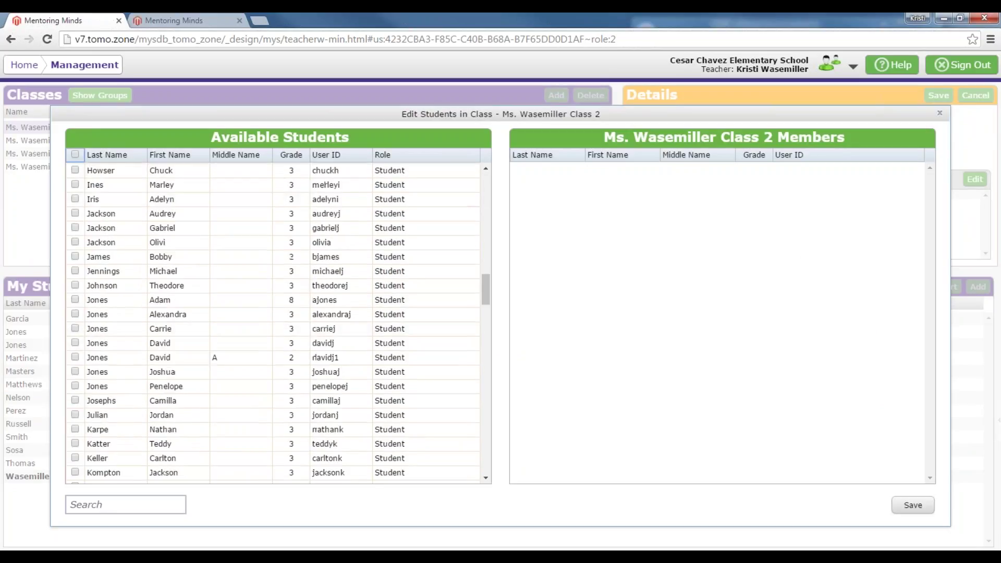
pyautogui.click(122, 504)
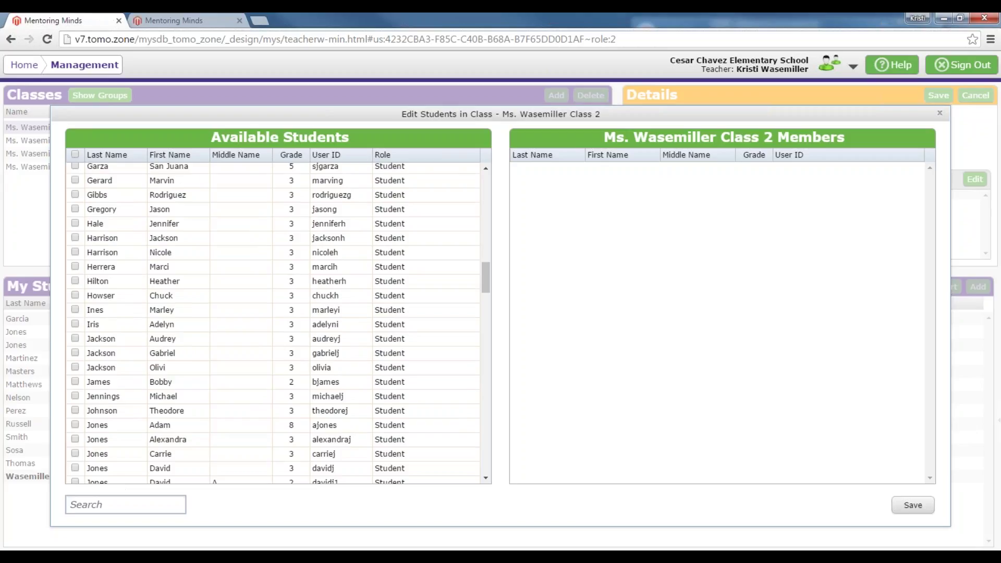
pyautogui.write('jones')
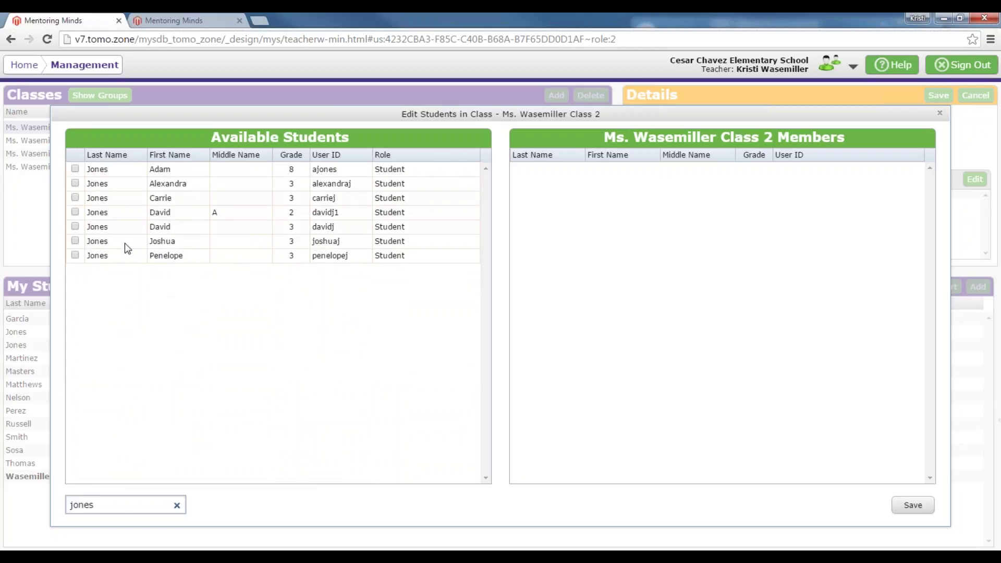
pyautogui.click(74, 212)
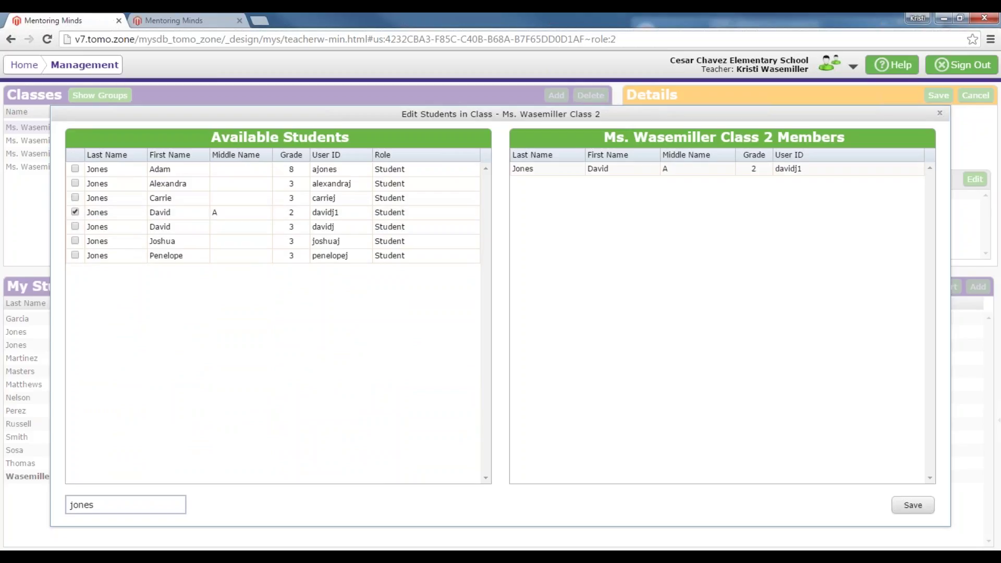
pyautogui.click(940, 112)
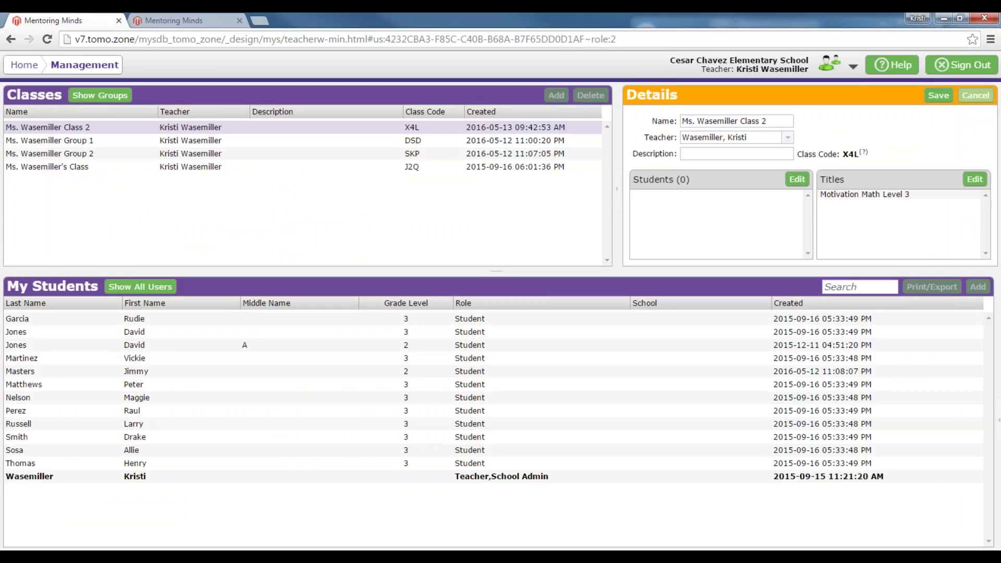
pyautogui.click(976, 95)
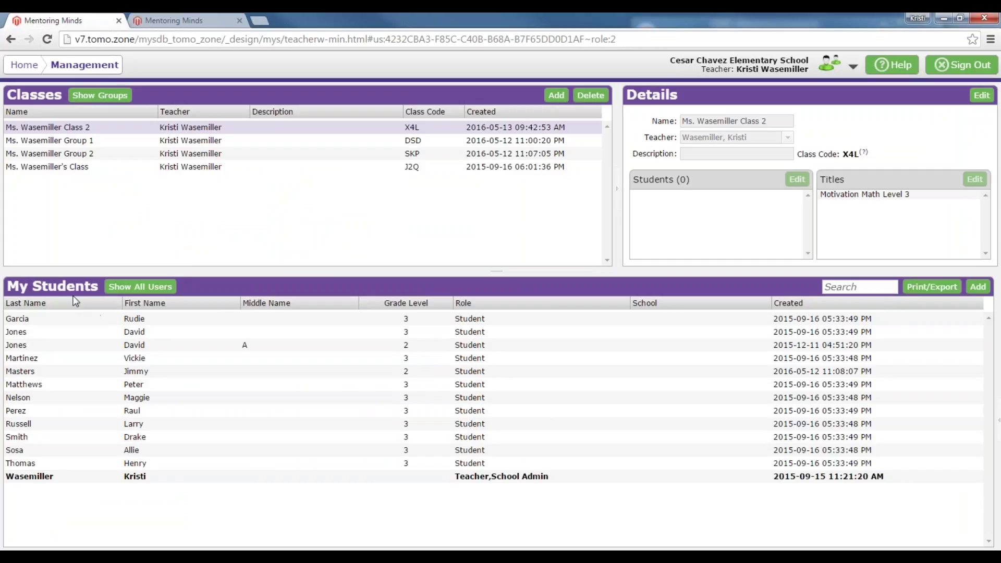
# Add a new student, entering their first and last name, user ID and password
pyautogui.click(979, 288)
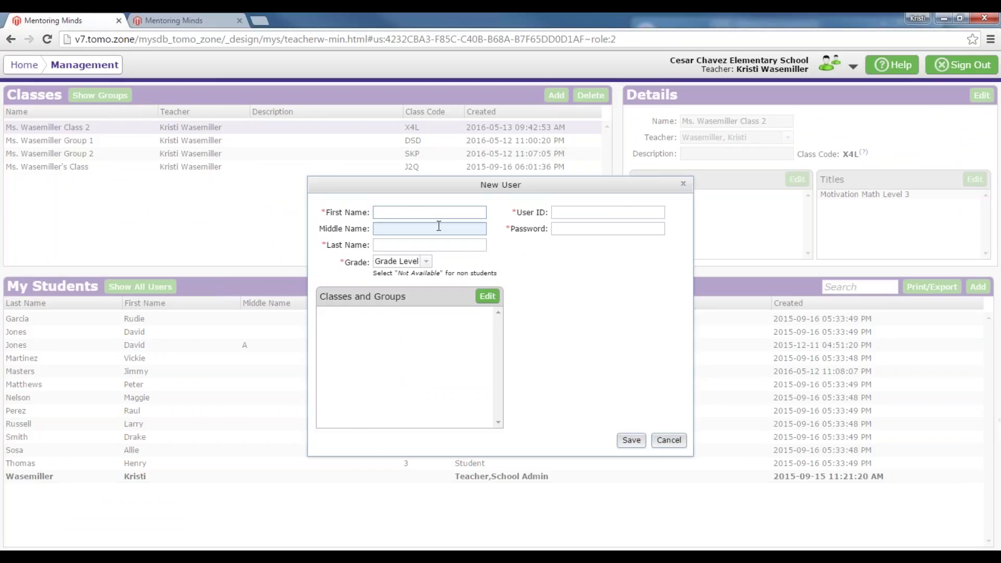
pyautogui.press('Tab')
pyautogui.press('Tab')
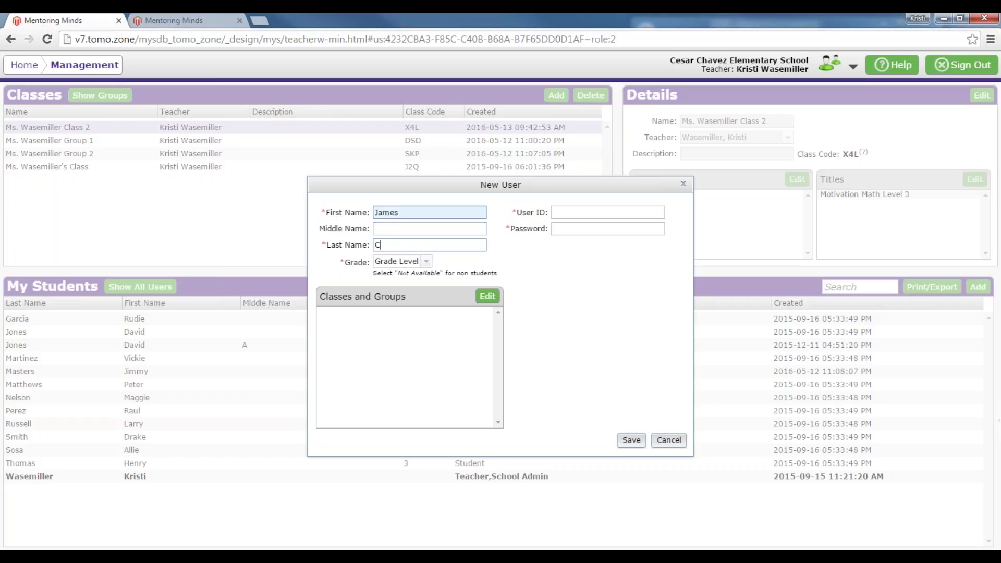
pyautogui.click(585, 211)
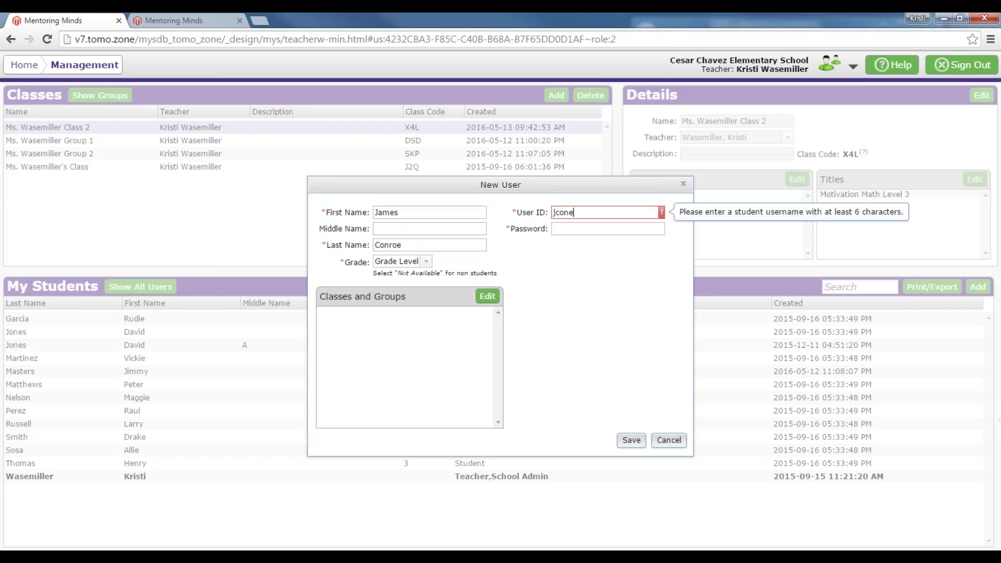
pyautogui.press('Tab')
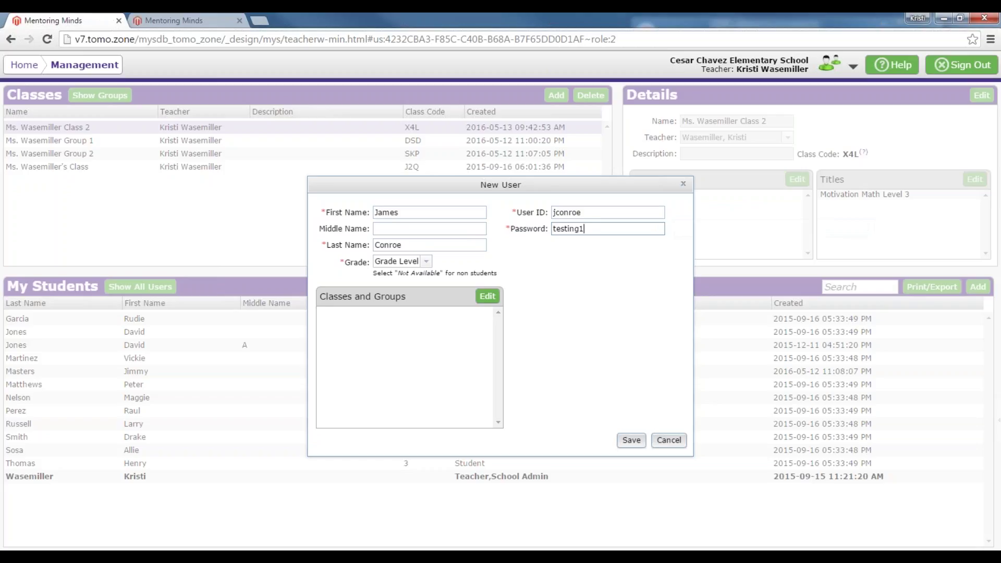
# Set the student to grade 3, enroll them in Class 2, save, and show only My Students
pyautogui.click(426, 261)
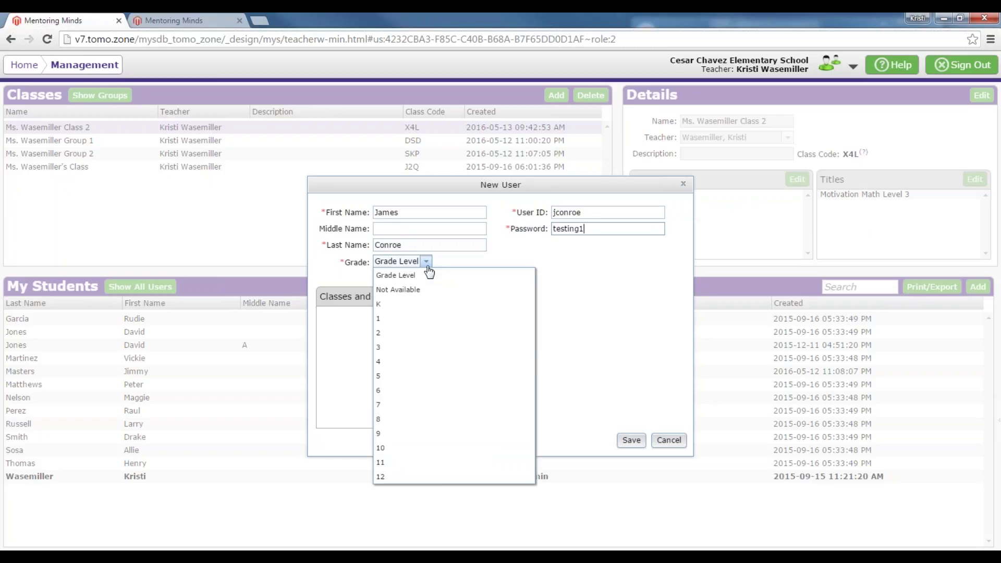
pyautogui.click(424, 347)
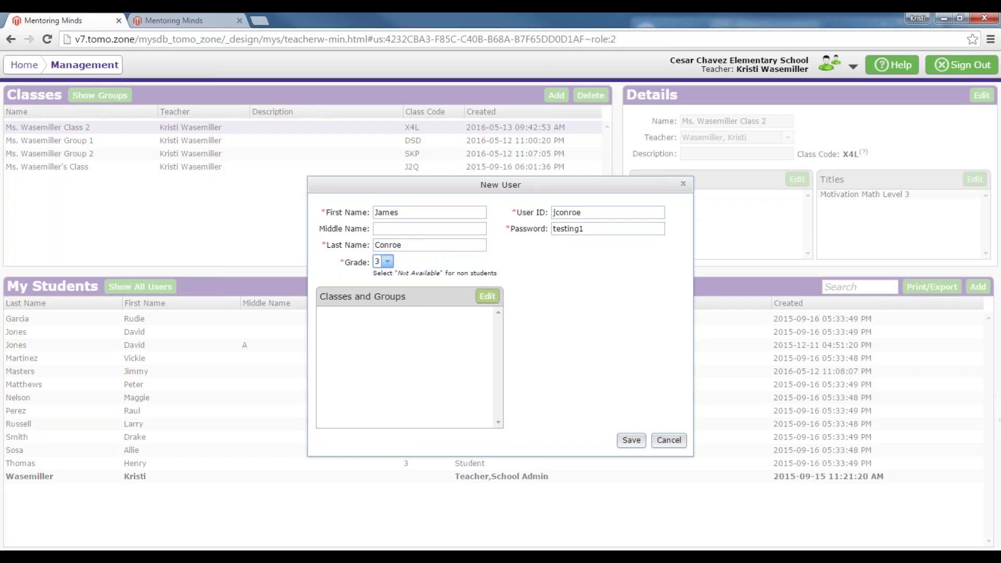
pyautogui.click(488, 297)
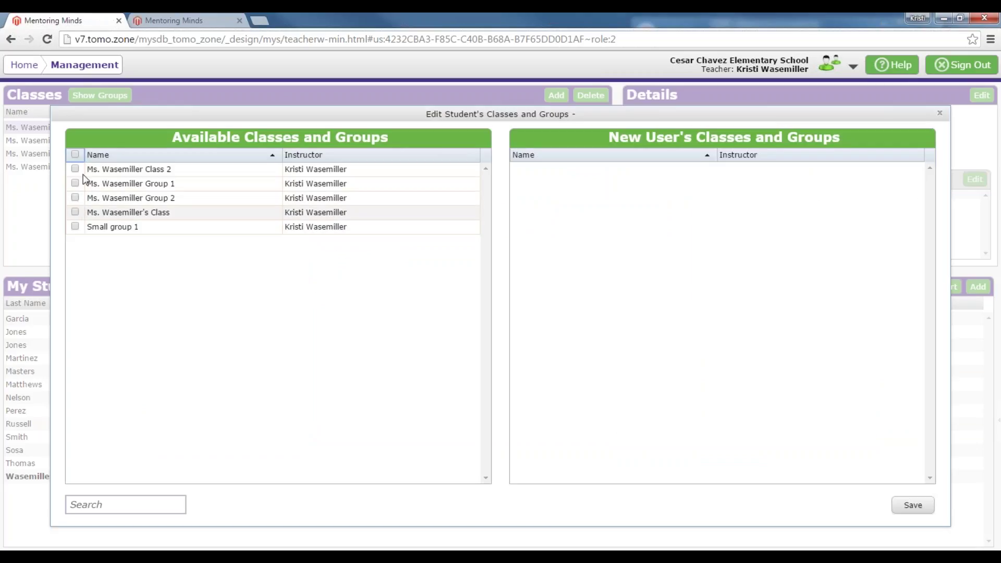
pyautogui.click(75, 169)
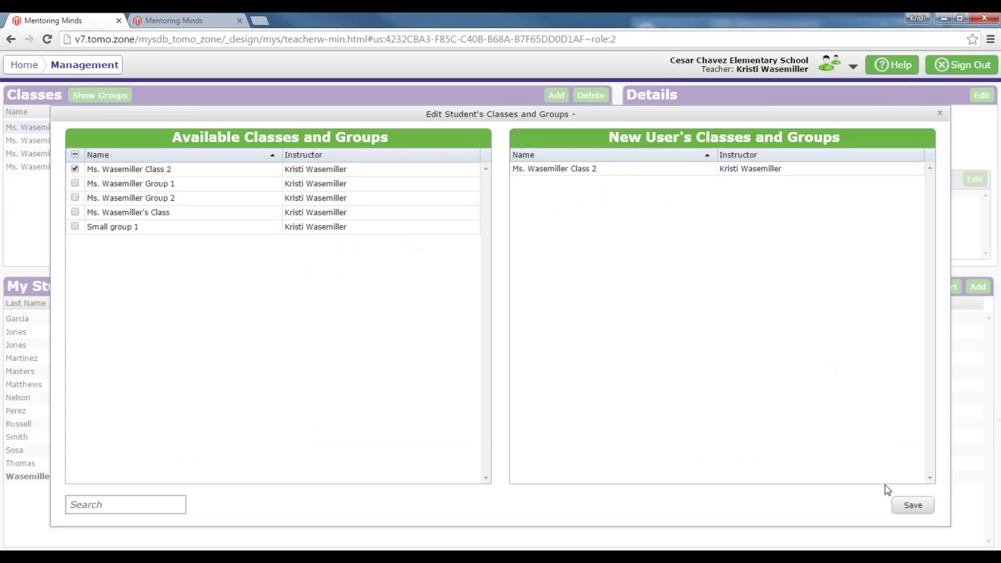
pyautogui.click(910, 505)
pyautogui.click(633, 442)
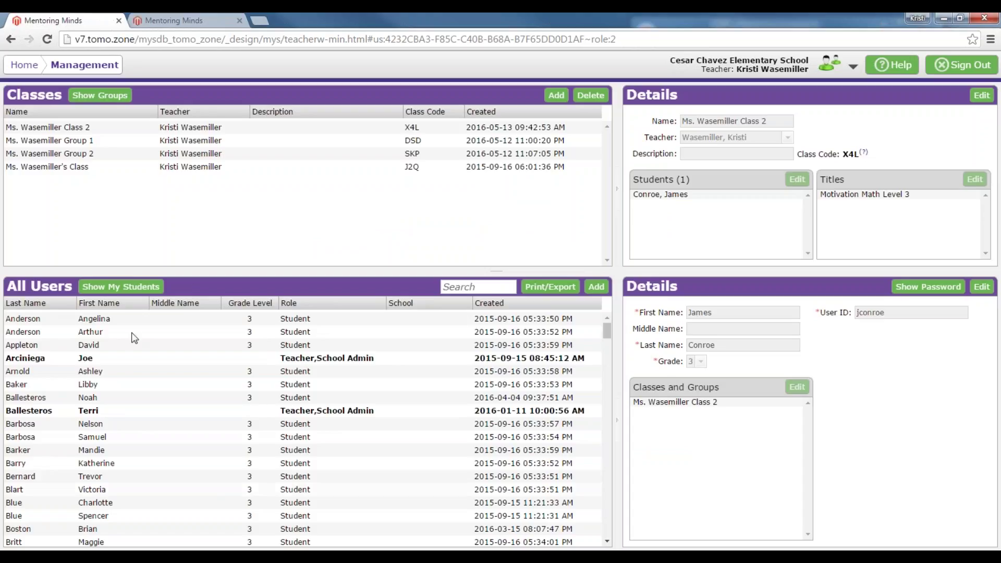
pyautogui.click(131, 292)
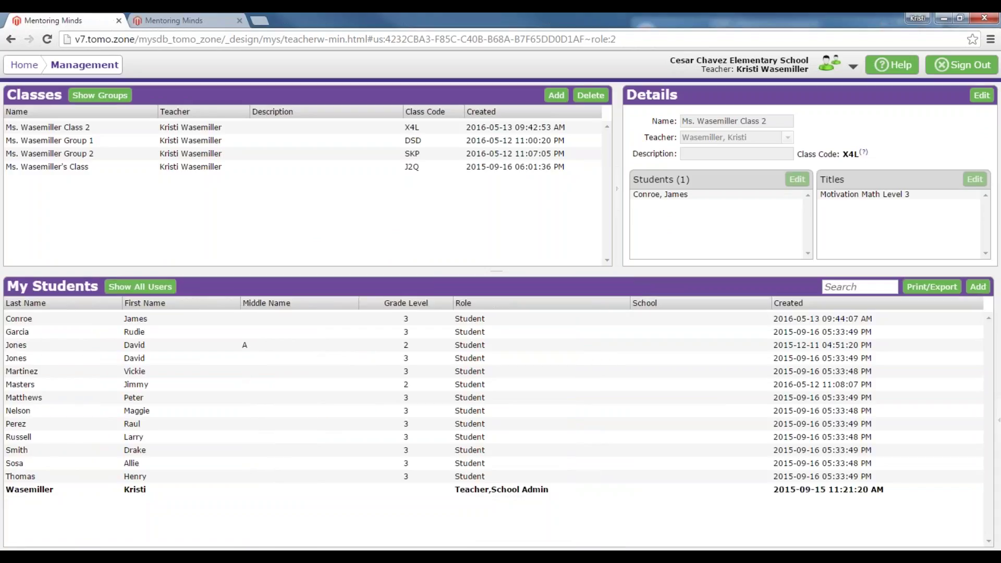
# From home, open Import Users, try a user search, then cancel because the users already exist
pyautogui.click(31, 67)
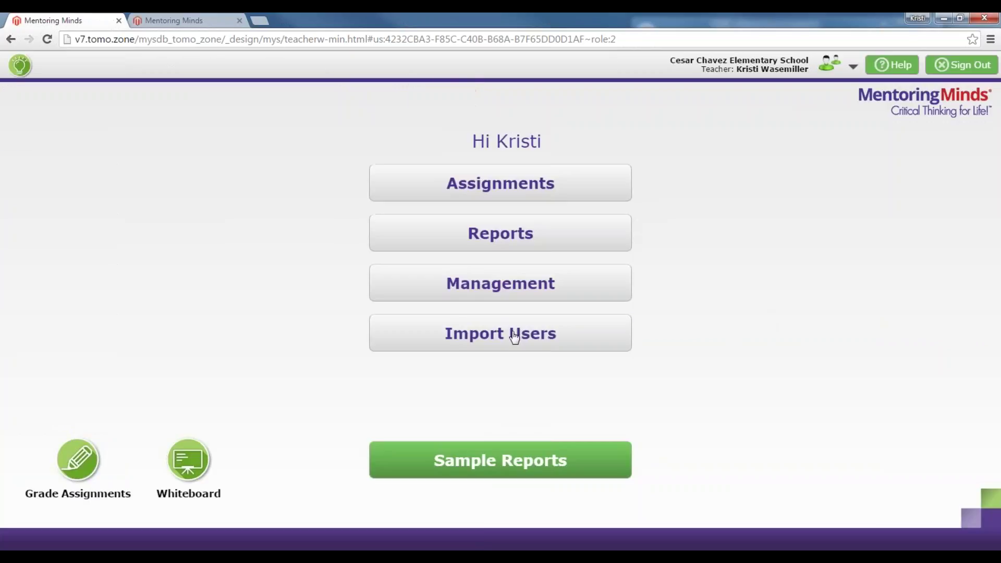
pyautogui.click(517, 334)
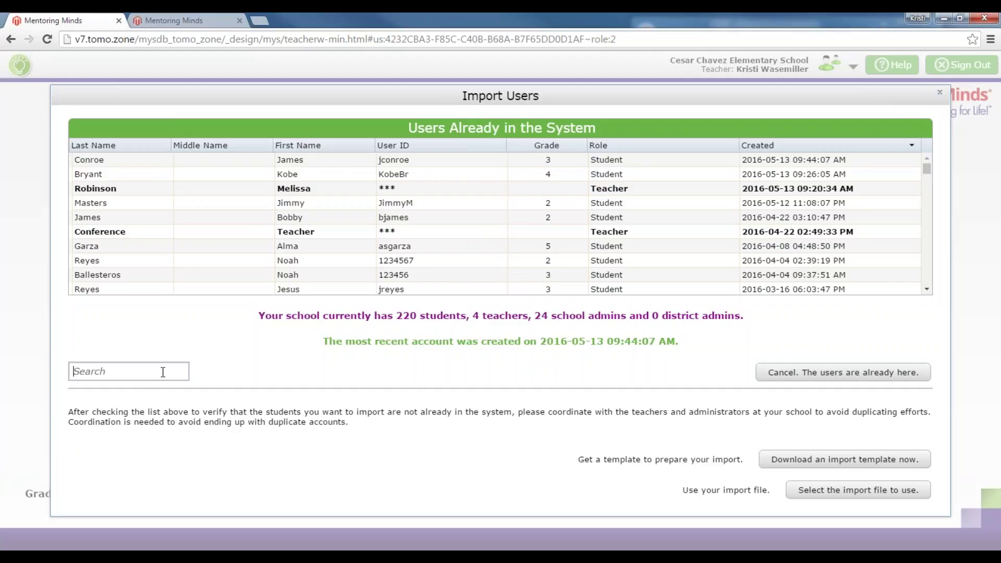
pyautogui.write('james')
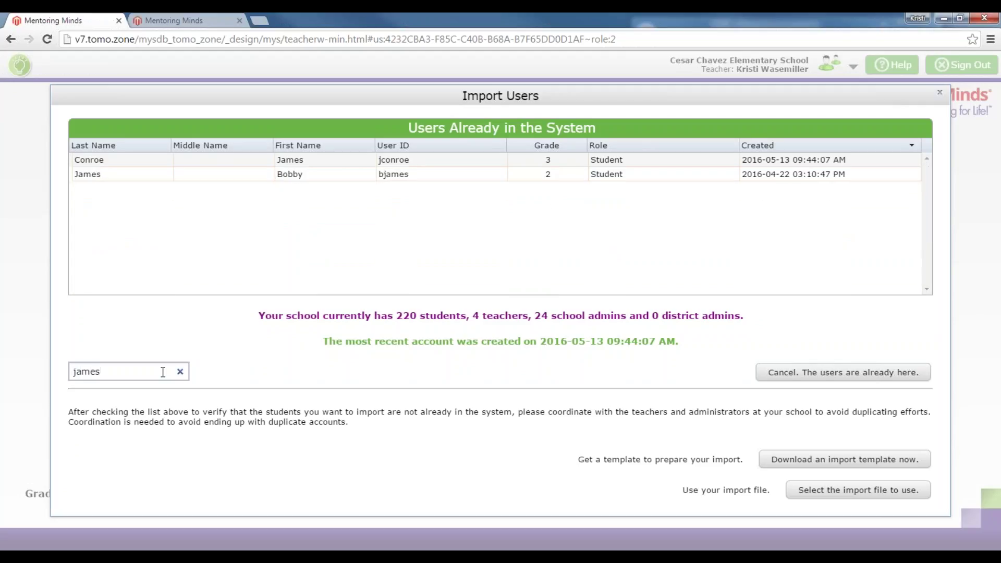
pyautogui.press('BackSpace')
pyautogui.press('BackSpace')
pyautogui.press('BackSpace')
pyautogui.press('BackSpace')
pyautogui.press('BackSpace')
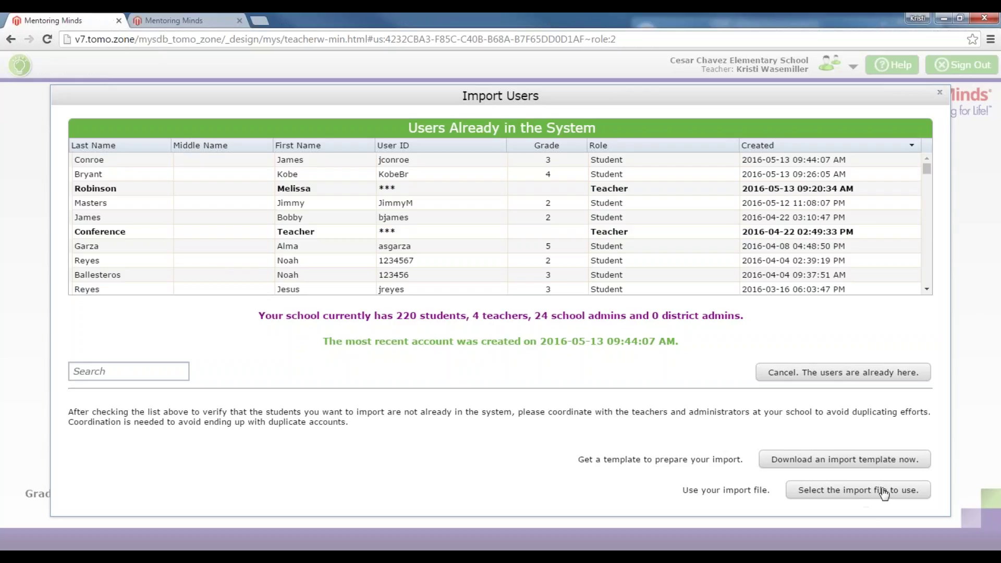
pyautogui.click(939, 92)
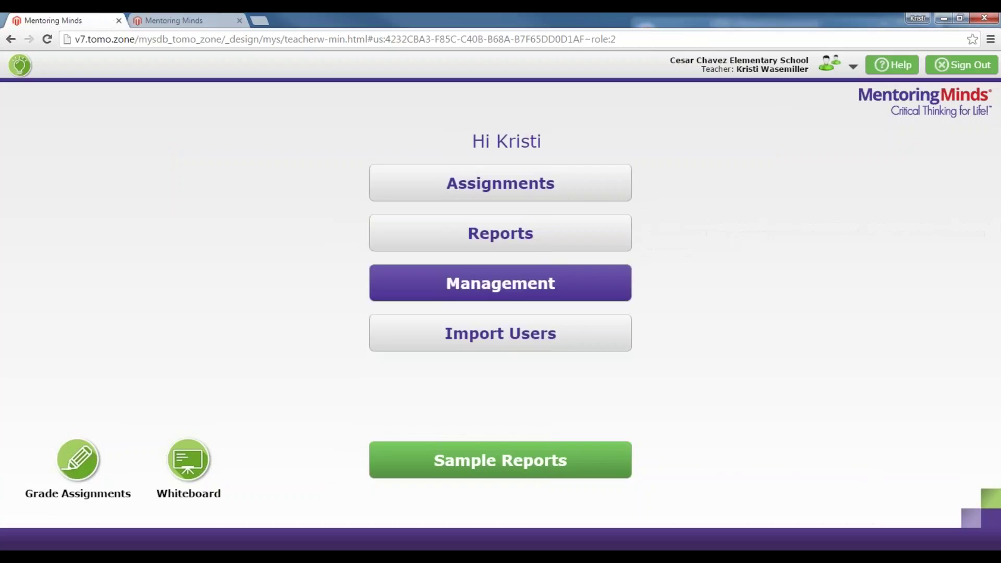
# In Management, switch from the Classes list to Groups and start a new group
pyautogui.click(500, 283)
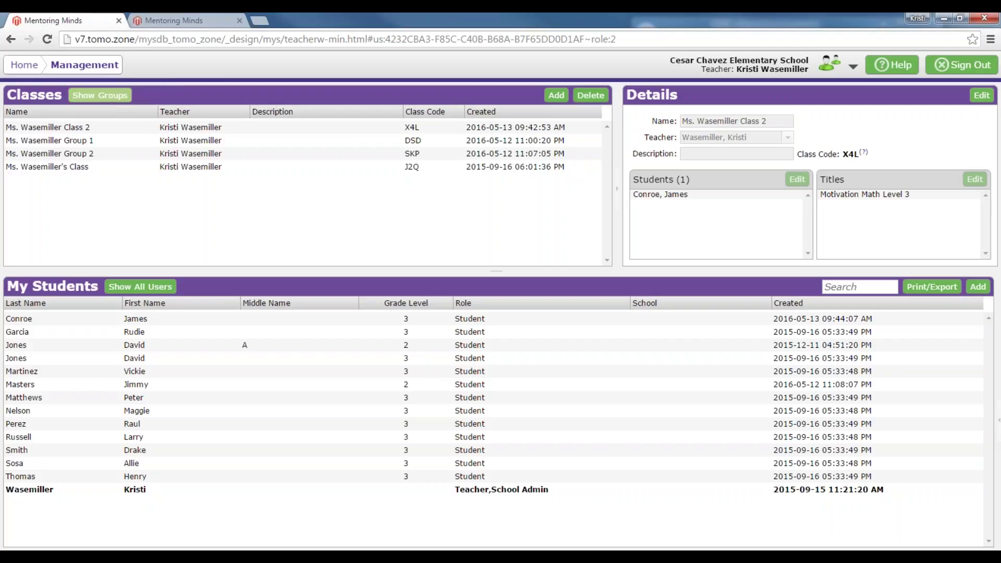
pyautogui.click(97, 95)
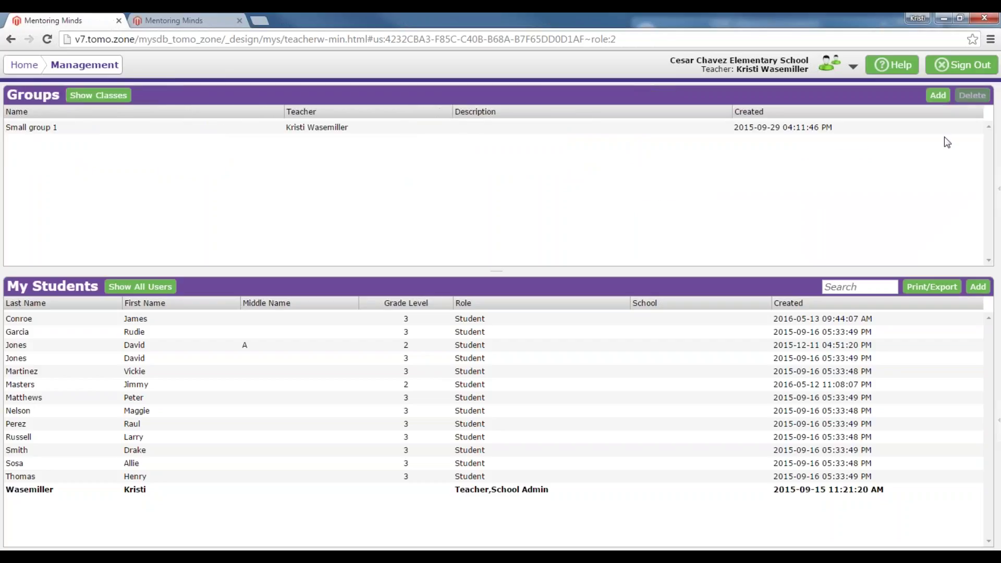
pyautogui.click(938, 95)
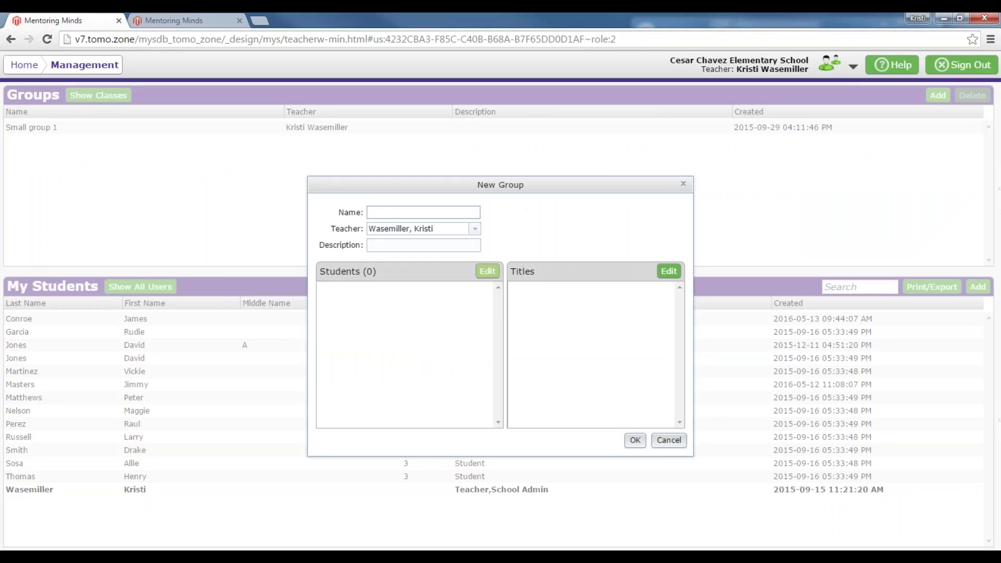
# Open the new group's student picker, close it empty, and cancel the group unsaved
pyautogui.click(488, 273)
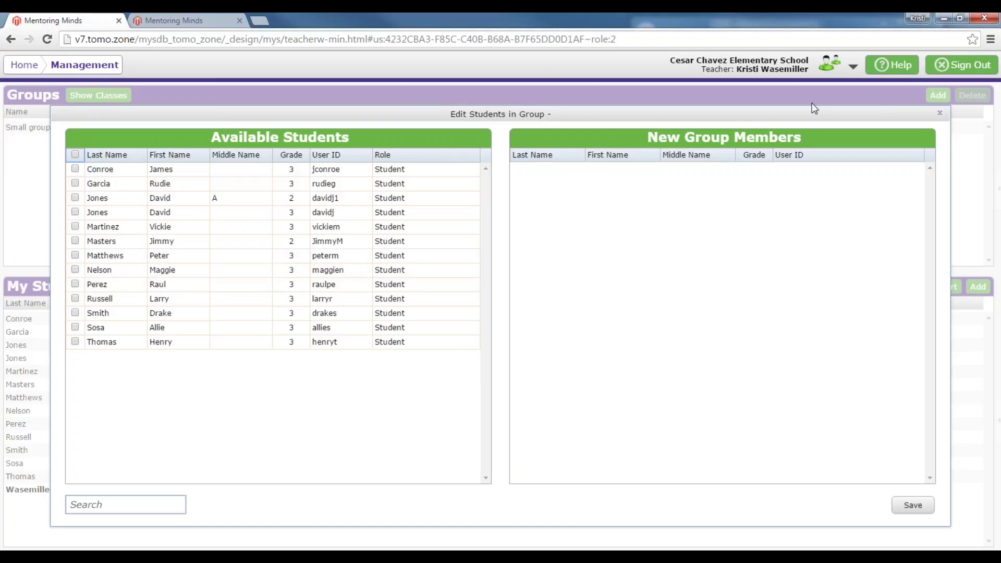
pyautogui.click(940, 112)
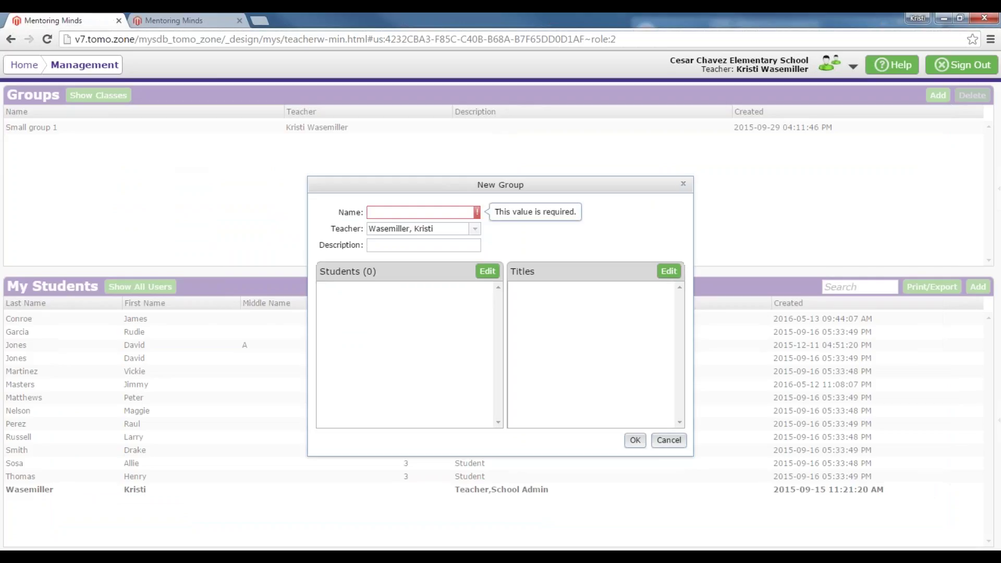
pyautogui.press('Escape')
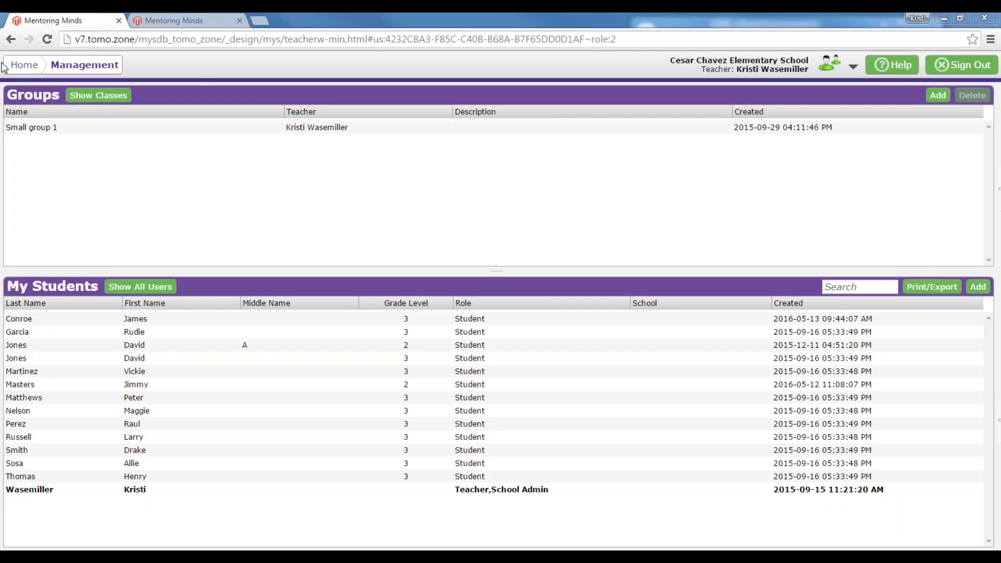
# Open the Whiteboard from home and load the Motivation Math Level 3 Table of Contents
pyautogui.click(27, 66)
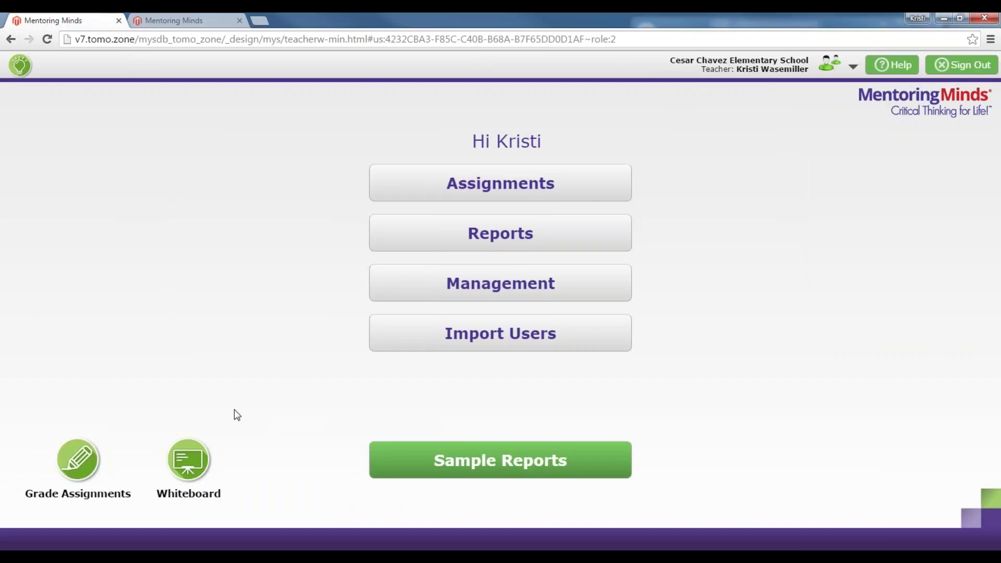
pyautogui.click(195, 466)
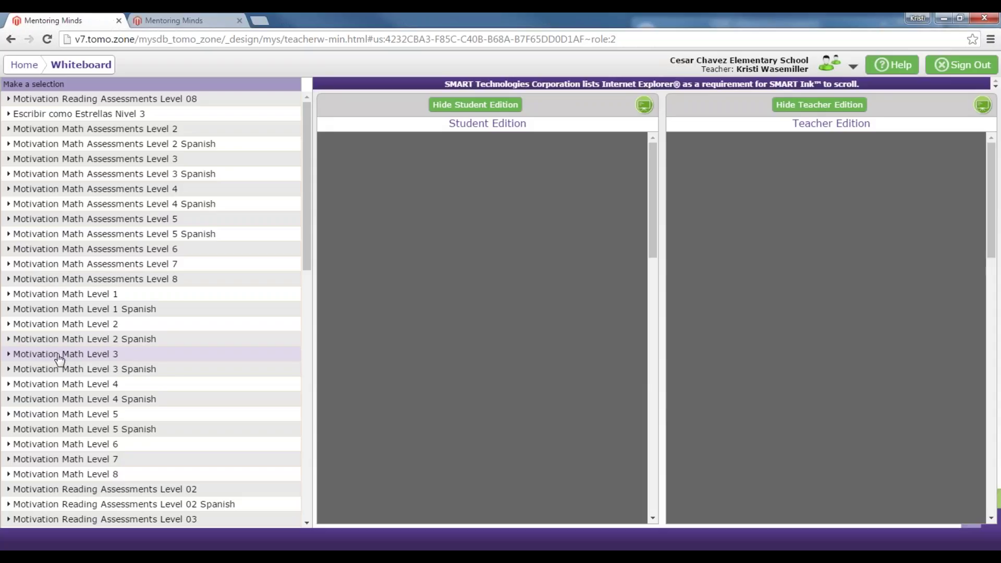
pyautogui.click(58, 357)
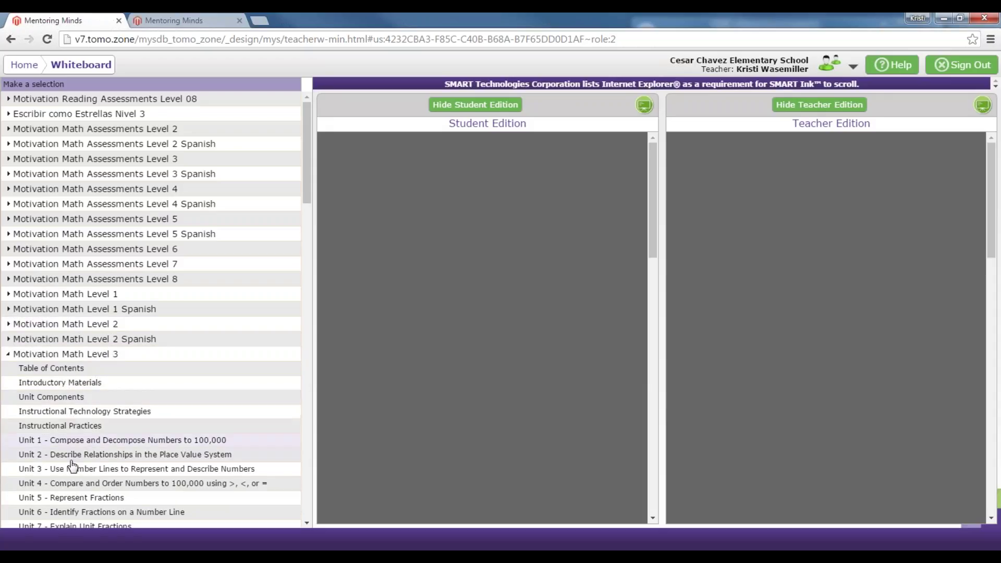
pyautogui.click(61, 370)
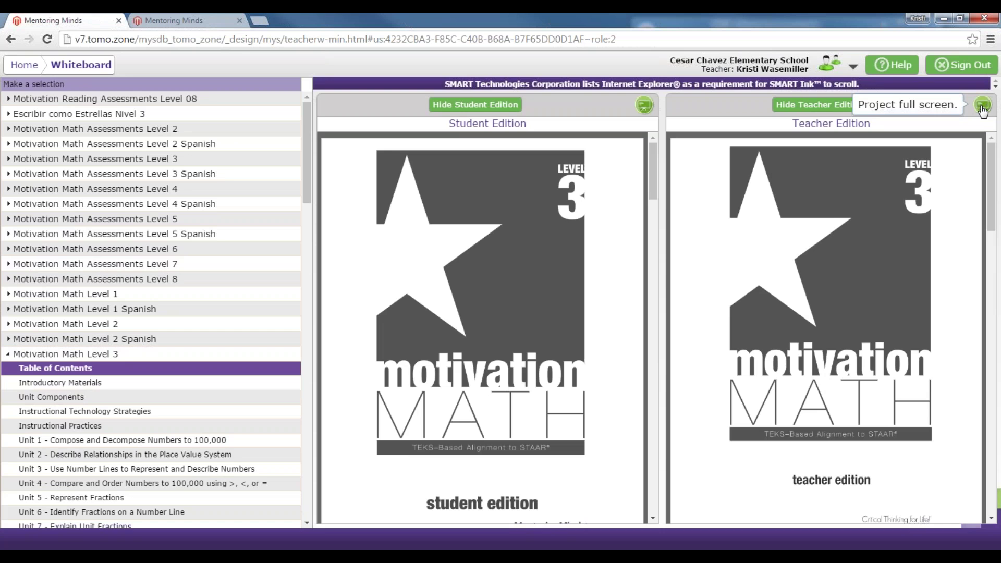
pyautogui.click(982, 106)
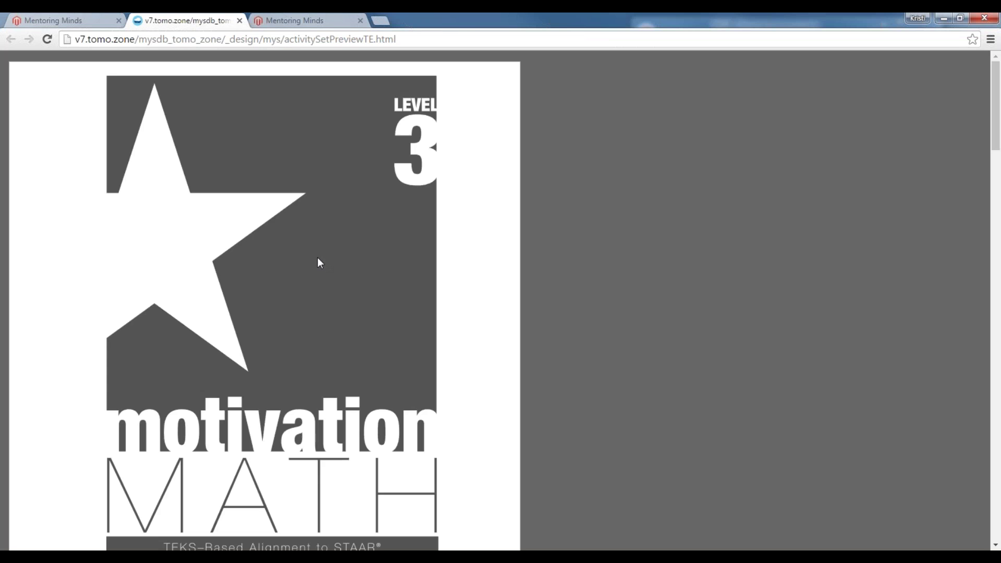
pyautogui.scroll(-5, 313, 271)
pyautogui.scroll(-15, 301, 287)
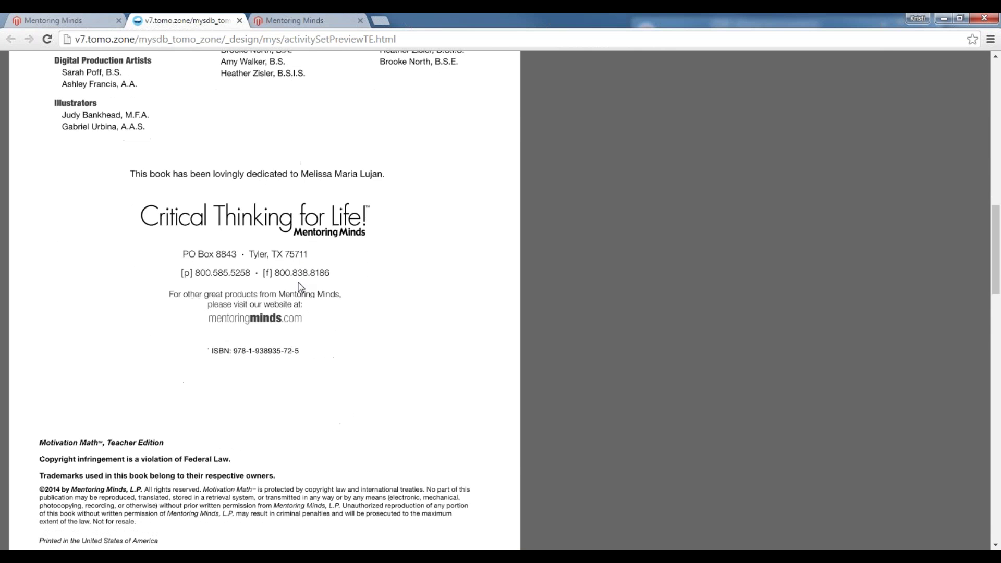
pyautogui.scroll(-7, 301, 288)
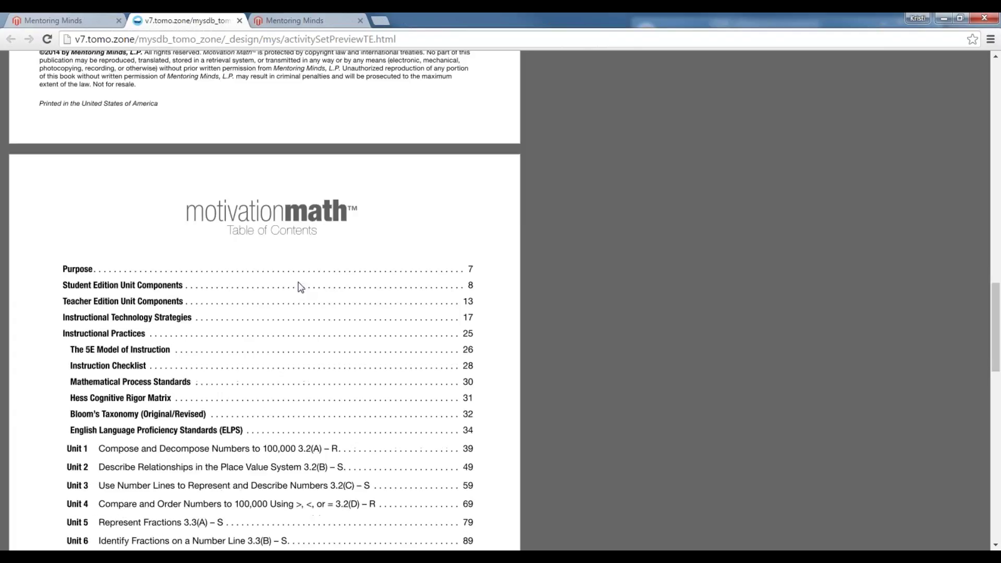
pyautogui.scroll(-3, 294, 282)
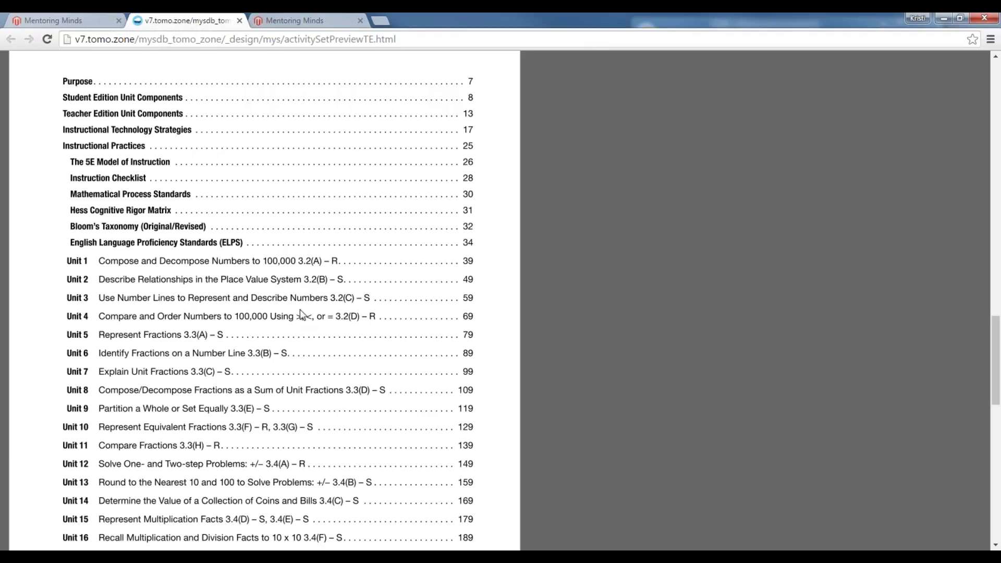
pyautogui.scroll(-4, 301, 313)
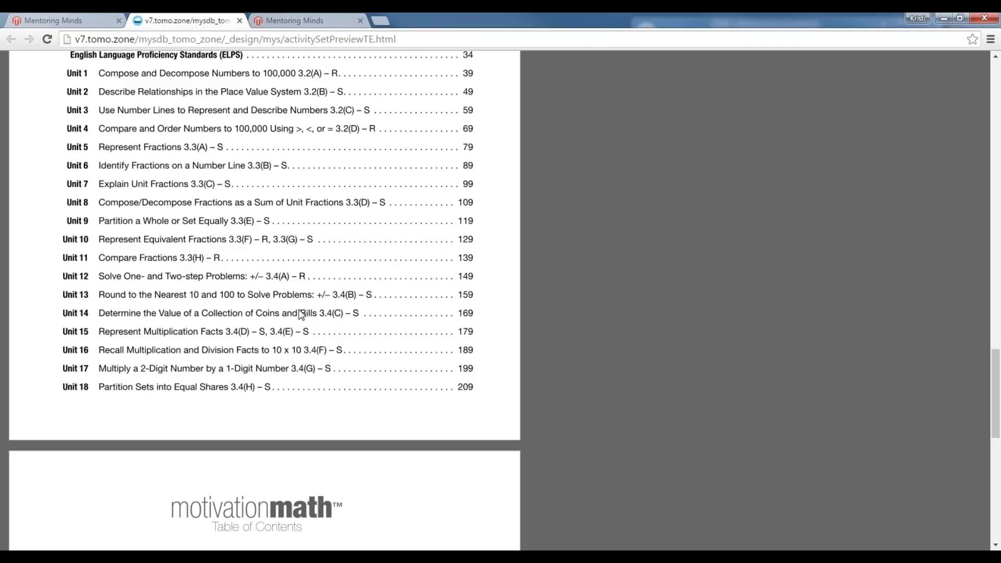
pyautogui.scroll(3, 203, 282)
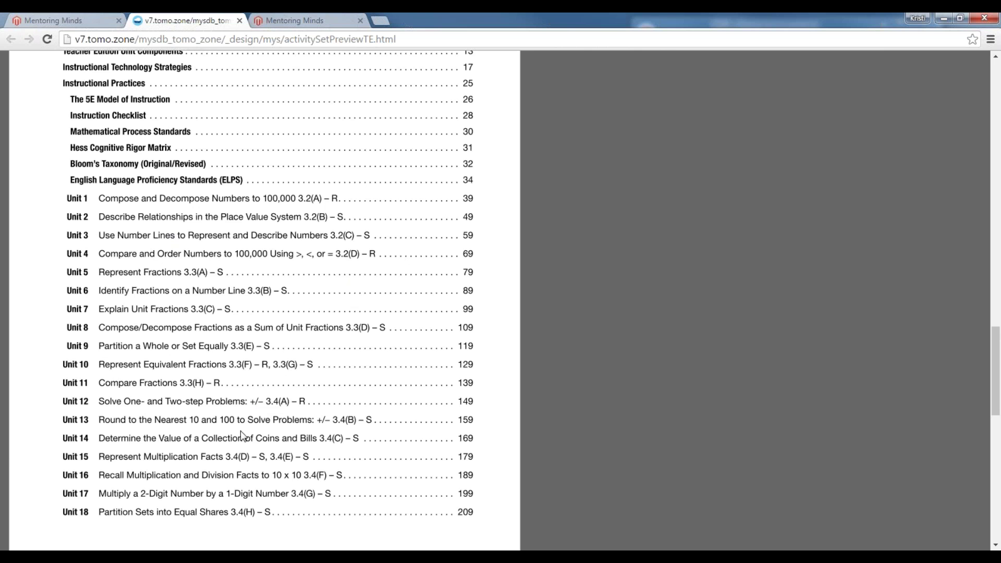
pyautogui.scroll(10, 245, 432)
pyautogui.scroll(20, 245, 430)
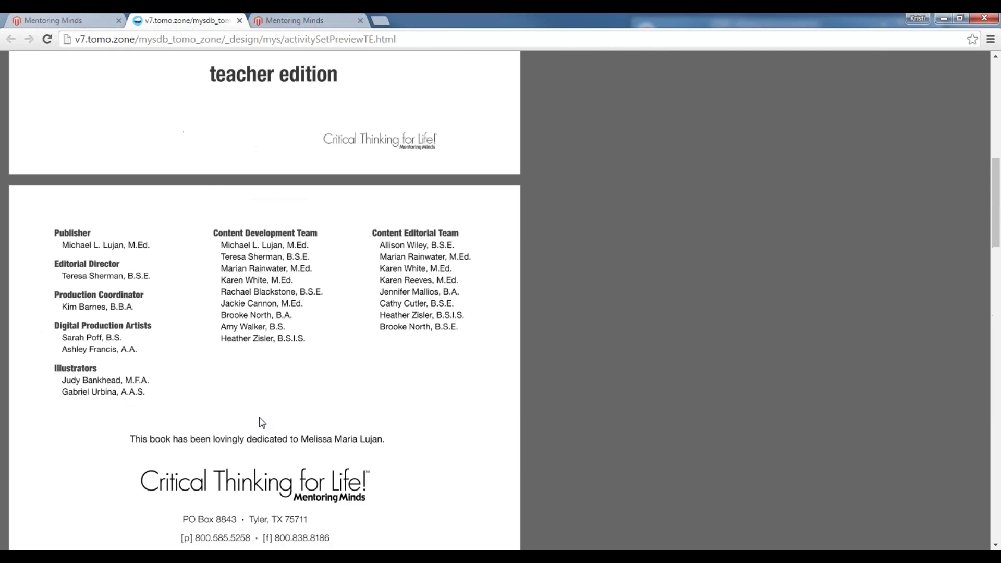
pyautogui.scroll(-6, 321, 253)
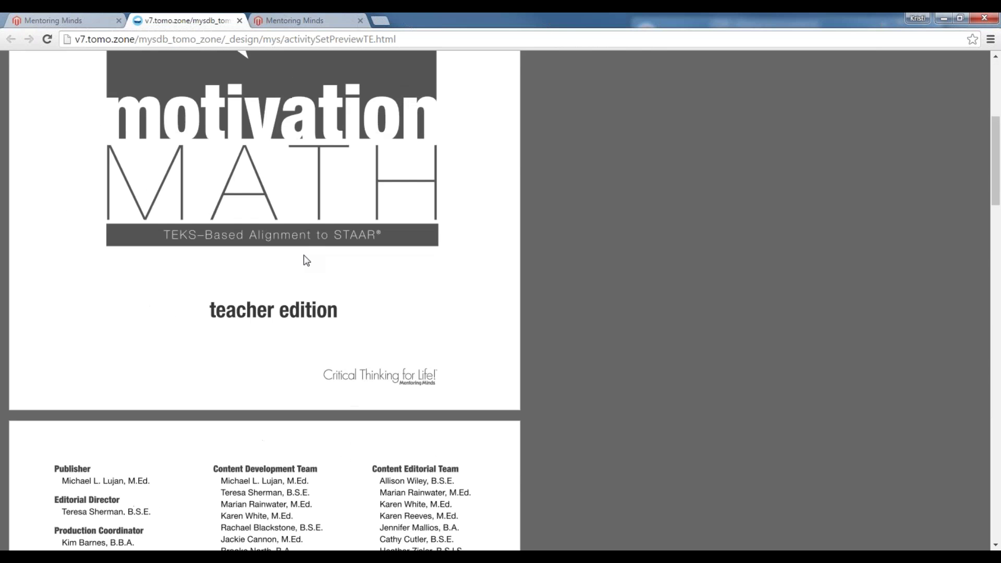
pyautogui.click(239, 21)
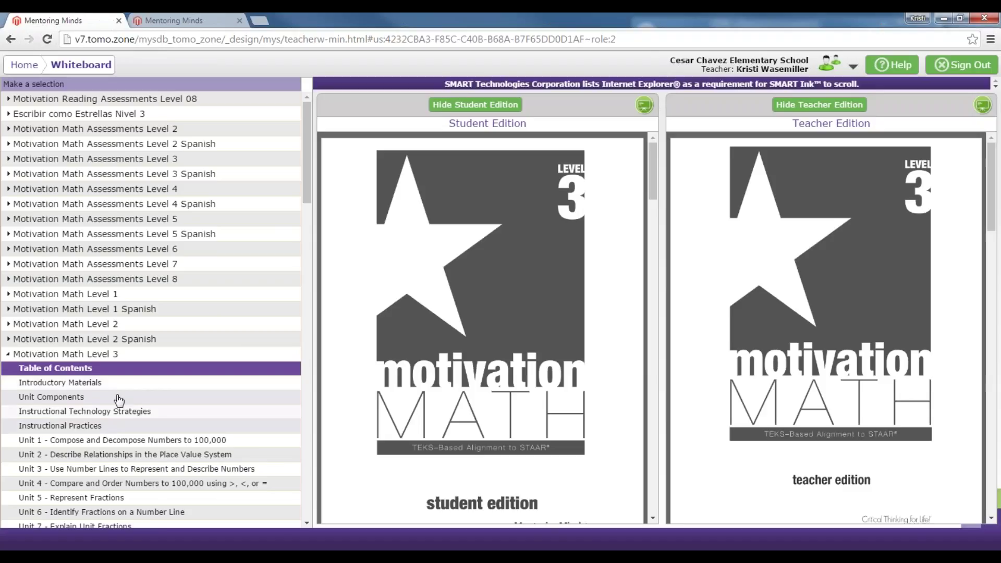
# Load Unit 1 and view its Teacher Edition full screen at the Standards pages
pyautogui.scroll(-1, 119, 400)
pyautogui.click(110, 378)
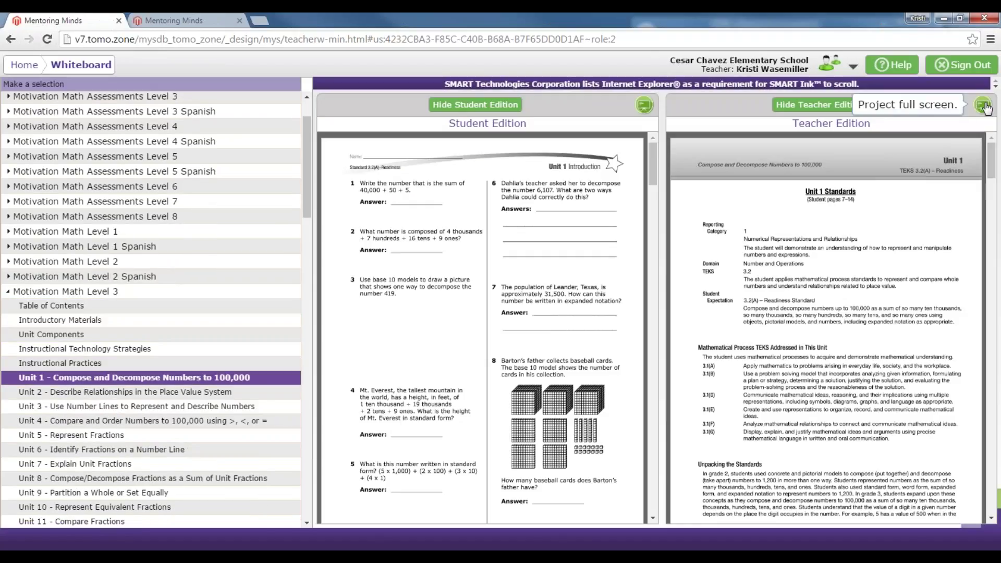
pyautogui.click(983, 106)
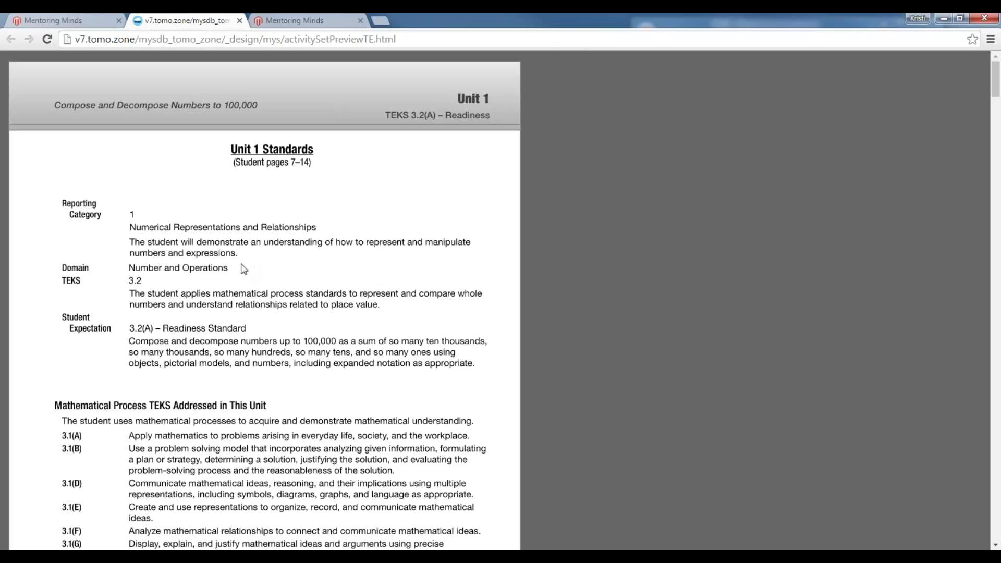
pyautogui.scroll(-3, 216, 316)
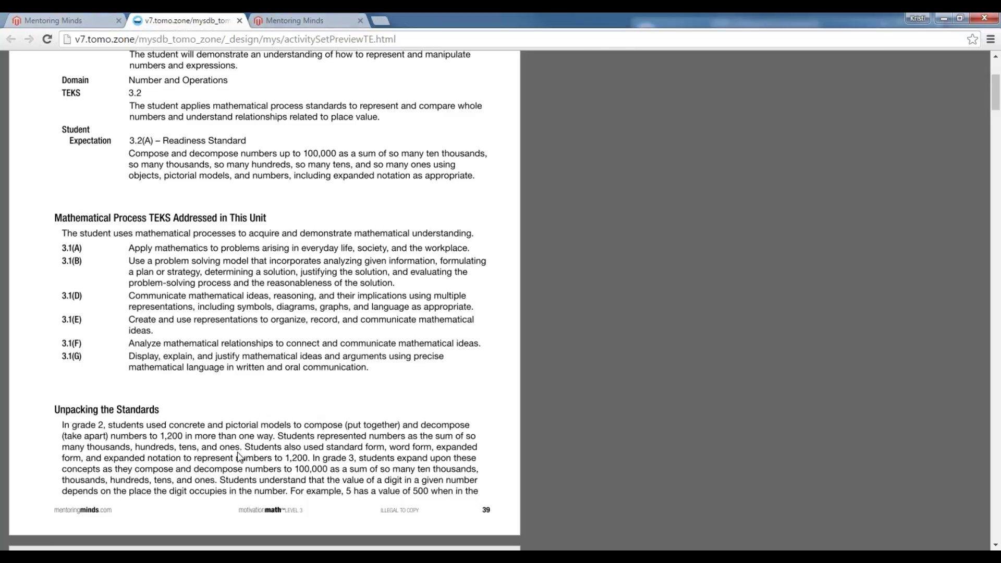
# Scroll the Unit 1 Teacher Edition past Unpacking the Standards to Getting Started
pyautogui.scroll(-3, 236, 459)
pyautogui.scroll(-2, 236, 459)
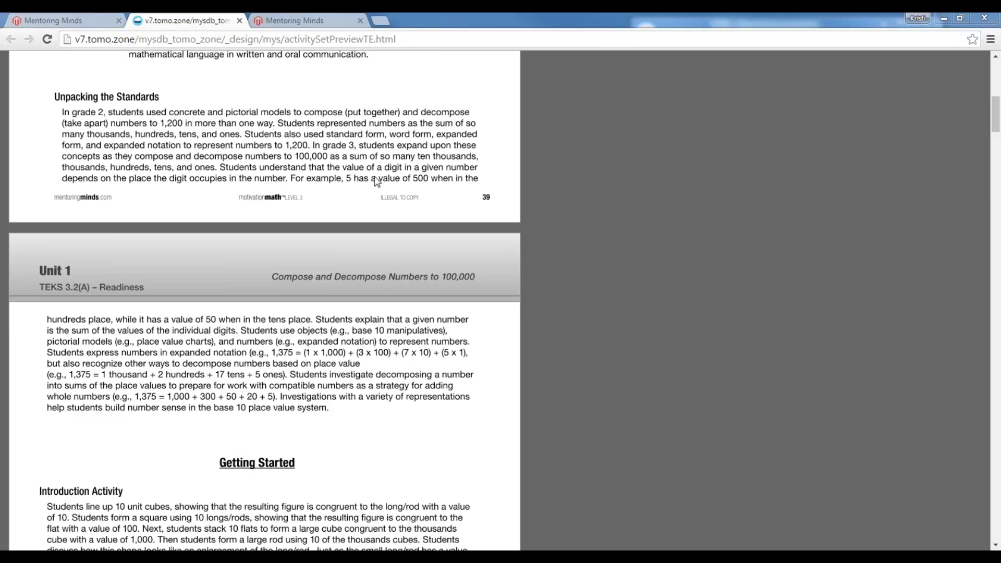
pyautogui.scroll(-4, 362, 443)
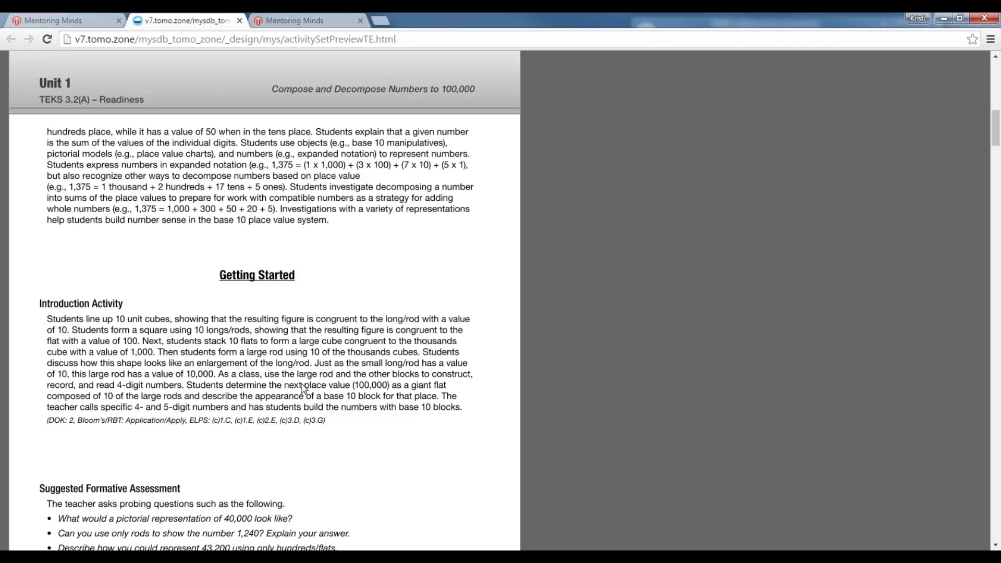
pyautogui.scroll(-2, 338, 371)
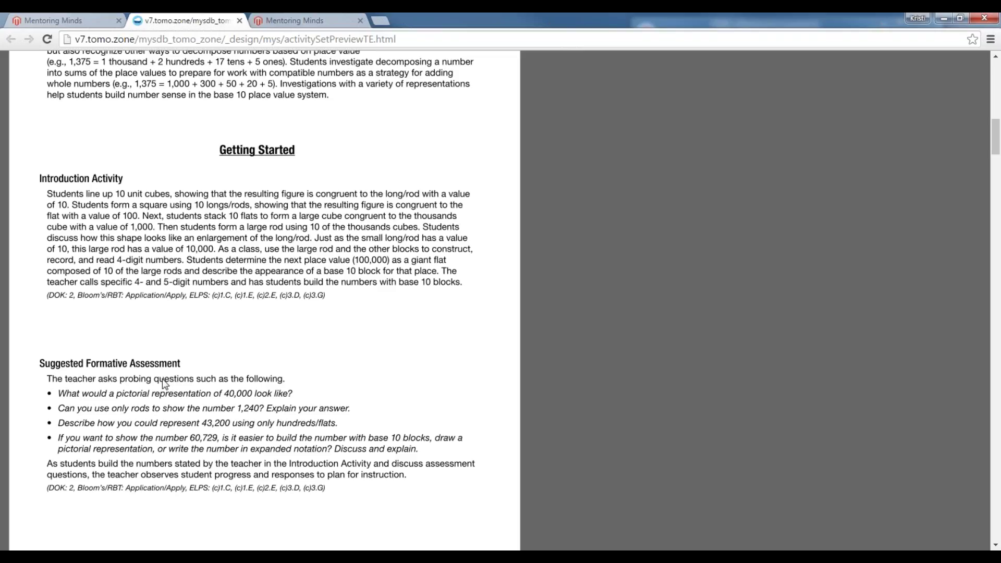
# Scroll further to Children's Literature Connections, Vocabulary Focus and Vocabulary Activity
pyautogui.scroll(-4, 139, 336)
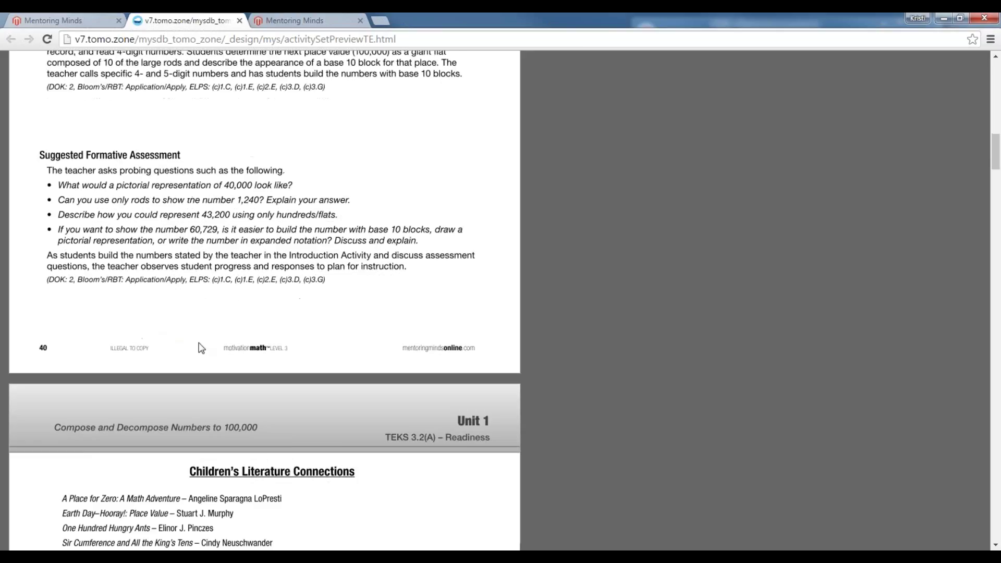
pyautogui.scroll(-4, 62, 313)
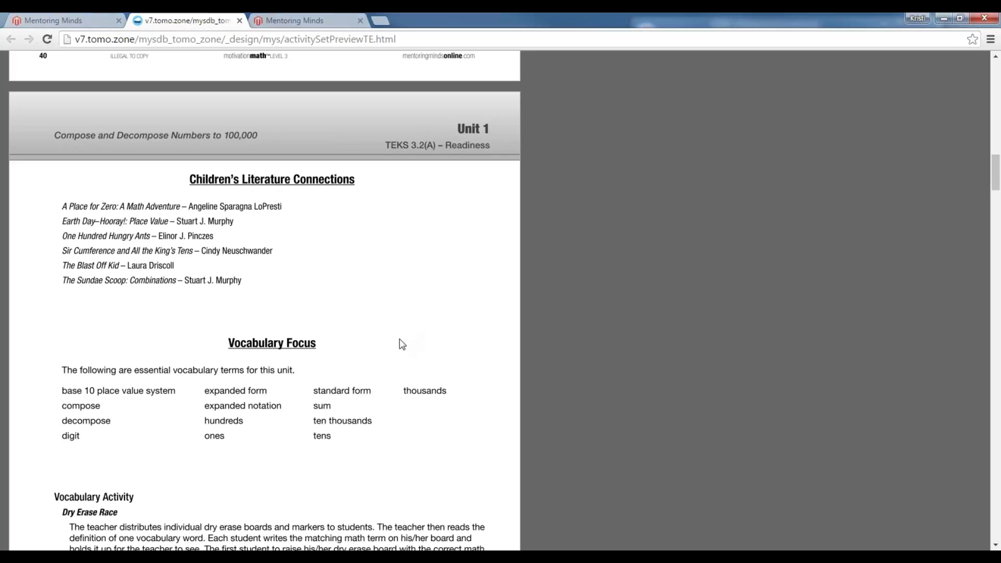
pyautogui.scroll(-2, 402, 344)
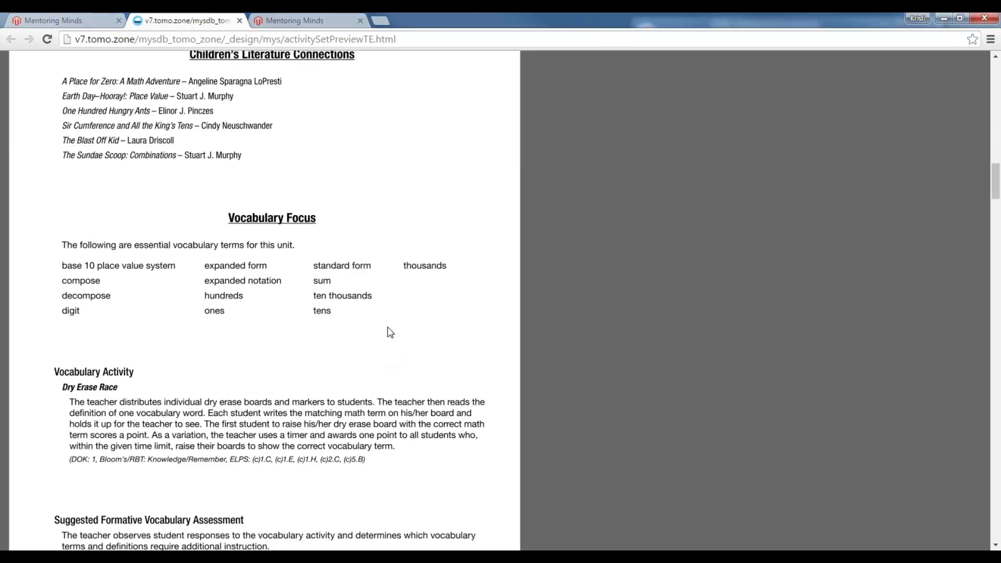
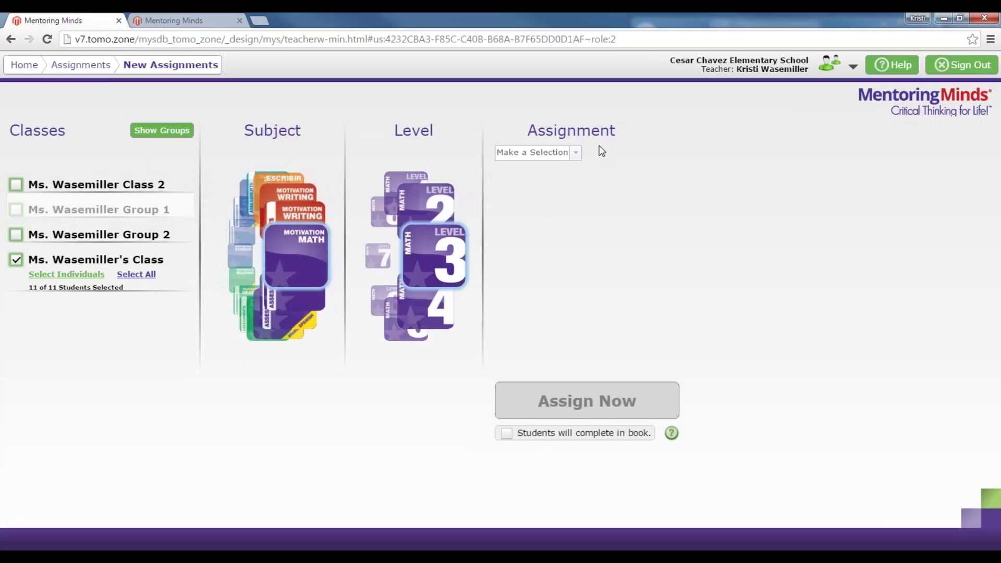
# Assign Unit 1 (Compose and Decompose Numbers to 100,000) Page 8 Guided and Page 9 Independent Practice
pyautogui.click(577, 153)
pyautogui.scroll(-2, 593, 224)
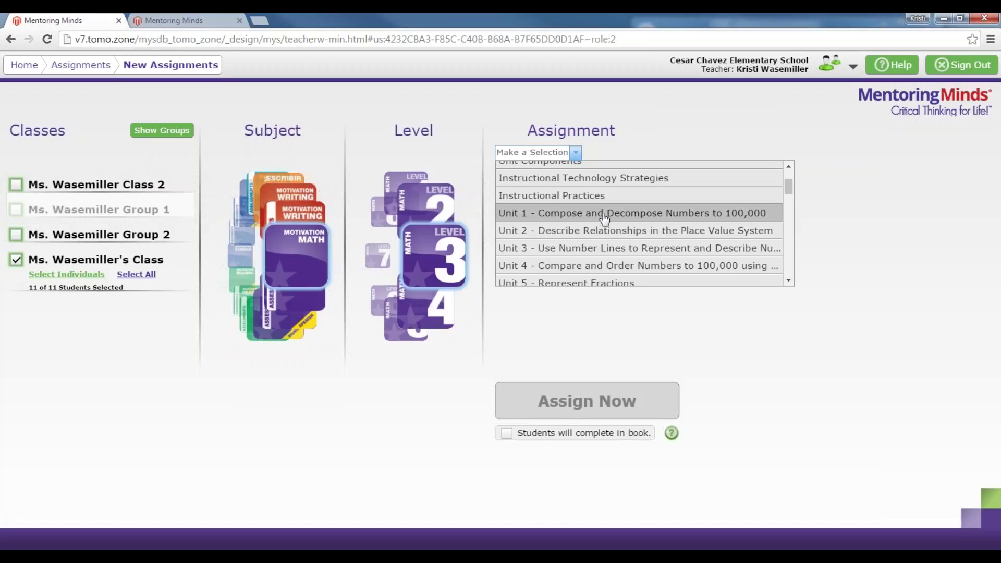
pyautogui.click(600, 214)
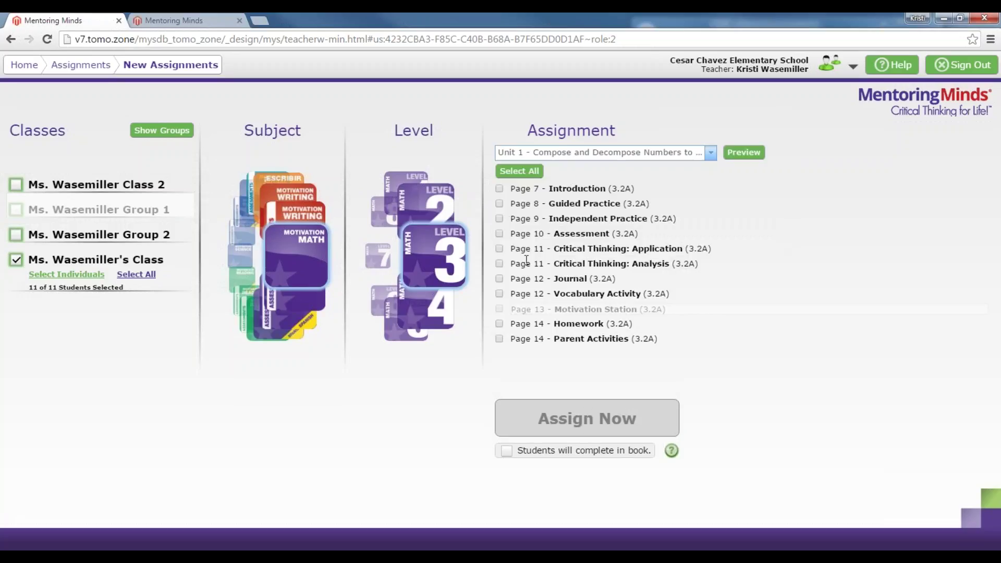
pyautogui.click(499, 204)
pyautogui.click(499, 219)
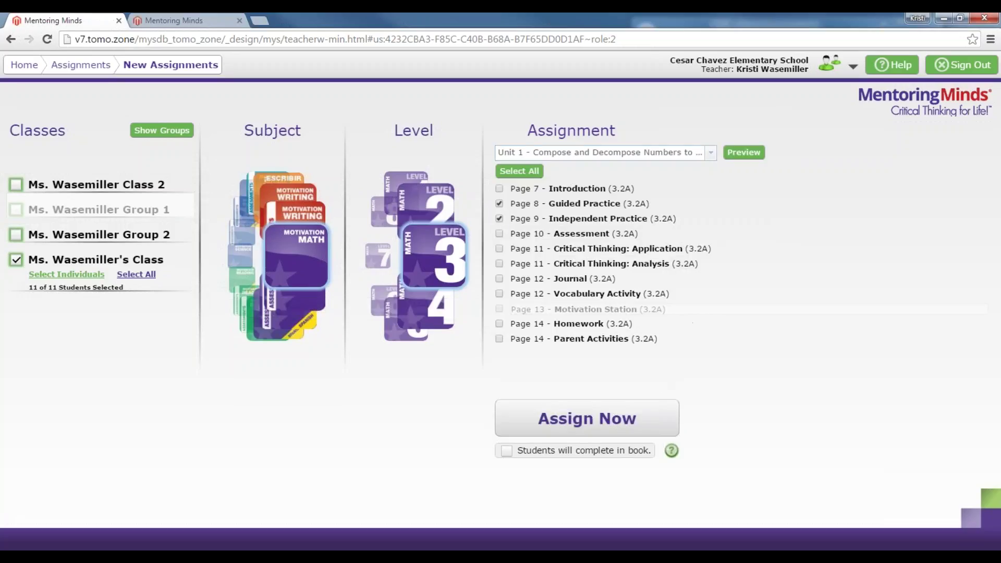
pyautogui.click(588, 421)
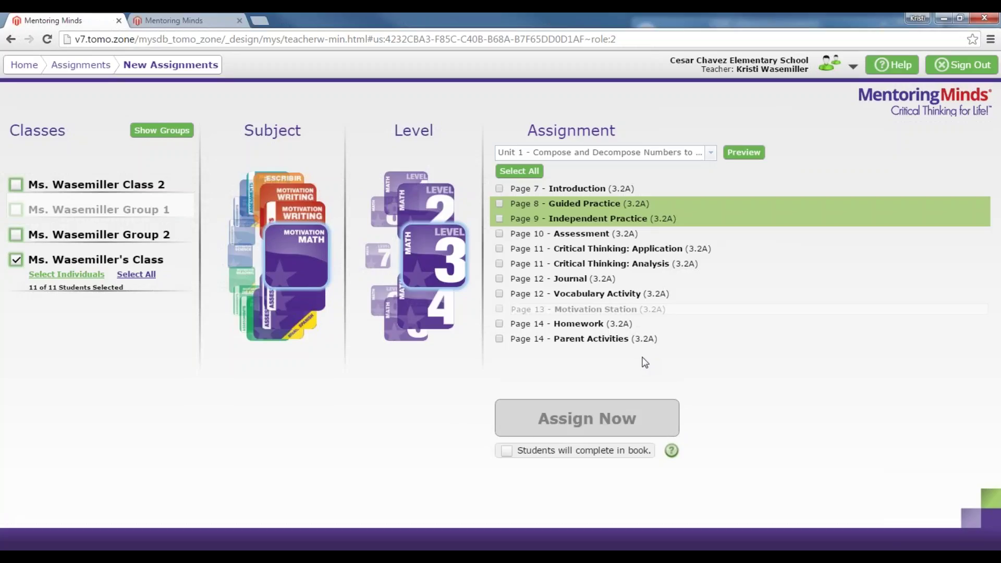
# Preview the assigned Unit 1 pages and scroll through the Student and Teacher Edition panes
pyautogui.click(744, 153)
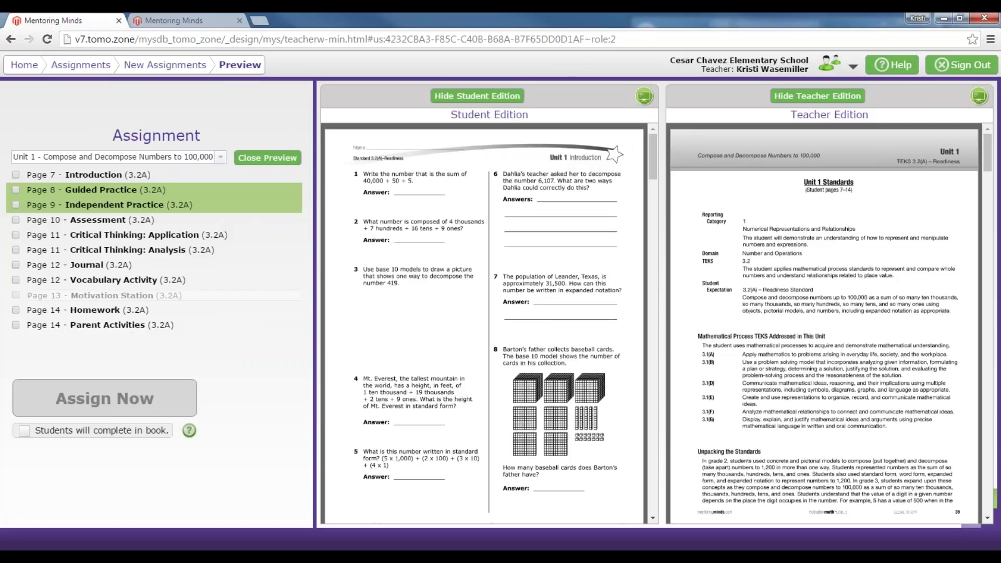
pyautogui.scroll(-5, 653, 286)
pyautogui.scroll(-5, 845, 310)
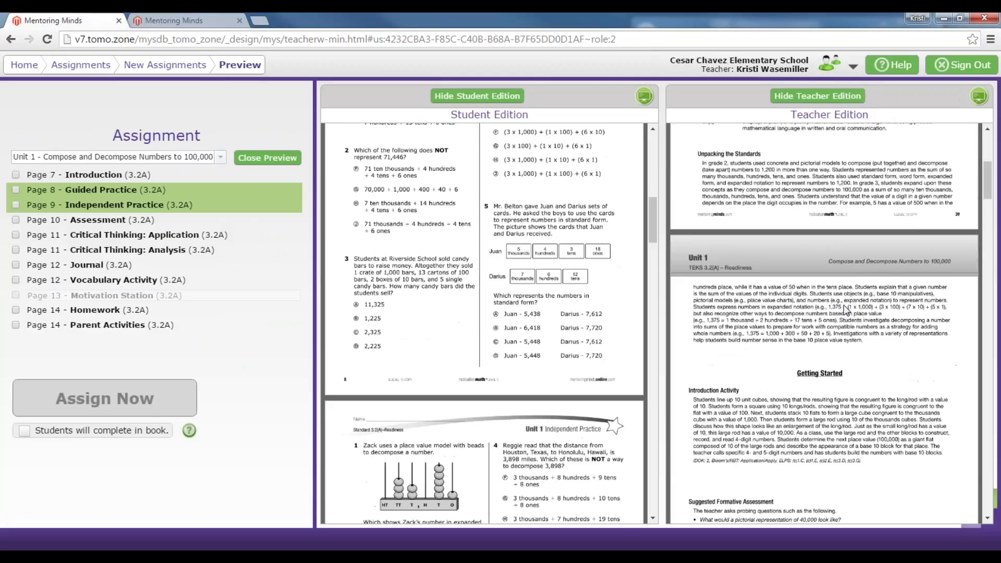
pyautogui.scroll(-7, 846, 311)
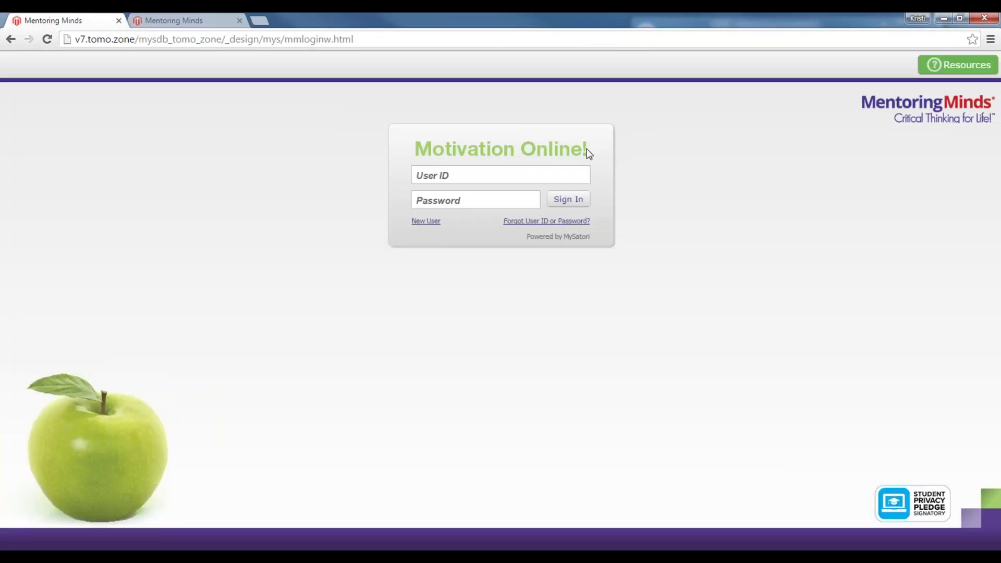
# Sign in with the student's user ID and password
pyautogui.click(523, 175)
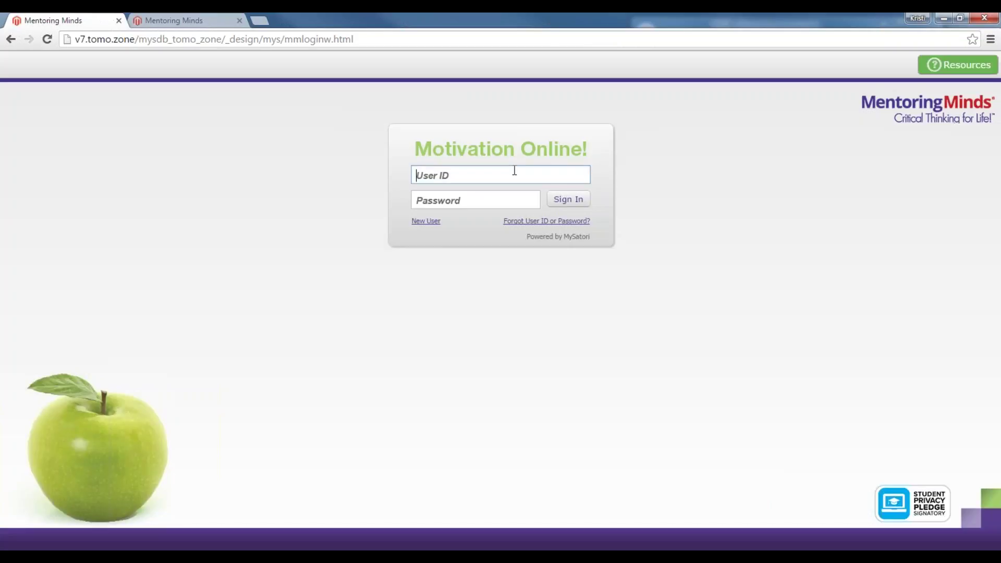
pyautogui.write('rudieg')
pyautogui.press('Tab')
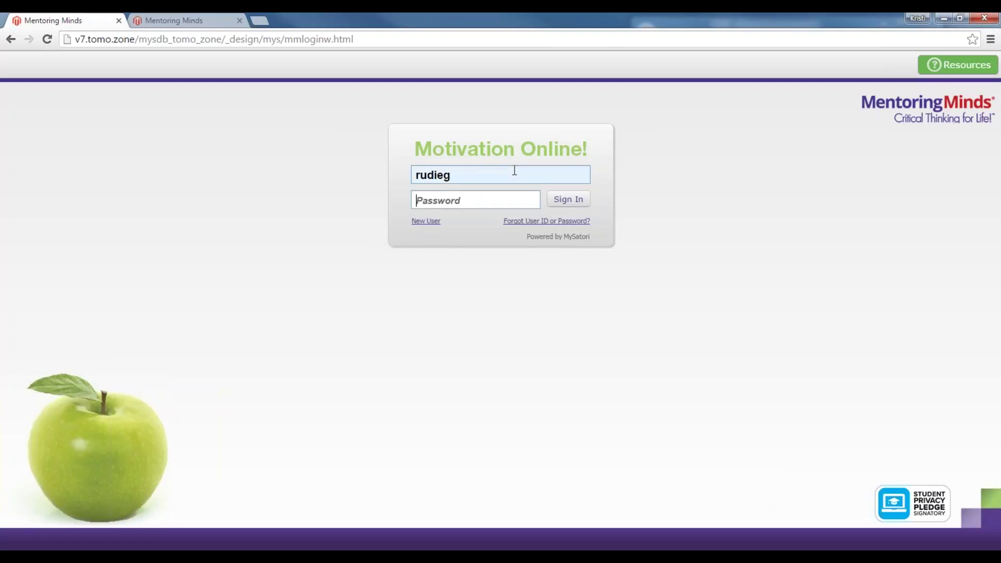
pyautogui.write('********')
pyautogui.press('Return')
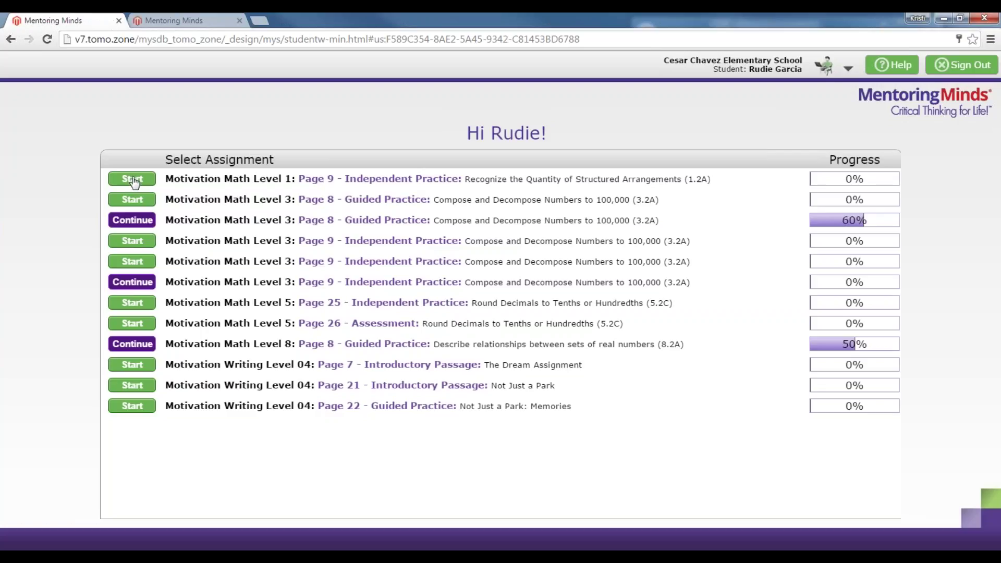
# Start the Level 1 Page 9 Independent Practice and match the number 2 to the two-dot die
pyautogui.click(132, 180)
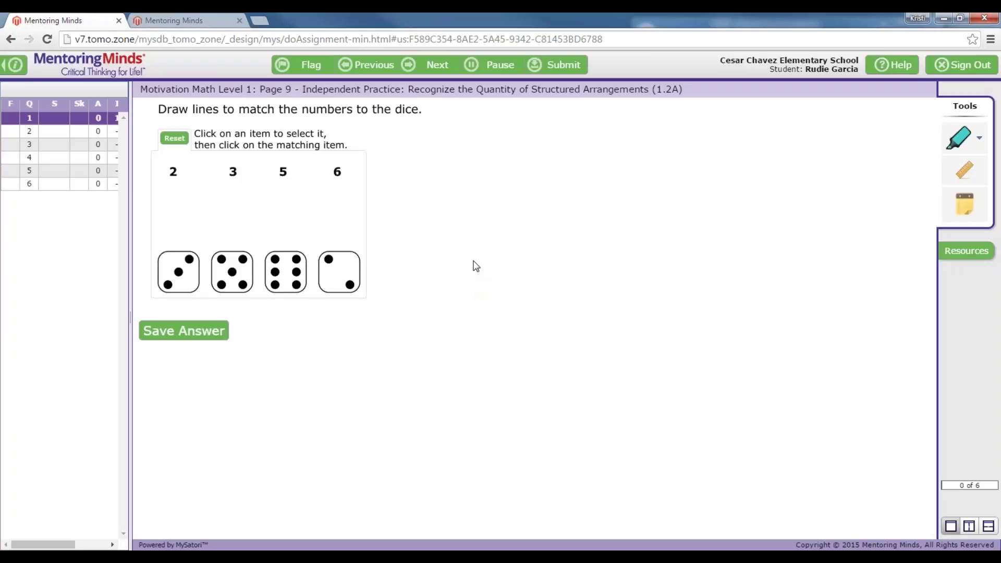
pyautogui.click(283, 171)
pyautogui.click(174, 172)
pyautogui.moveTo(174, 179)
pyautogui.mouseDown()
pyautogui.moveTo(281, 232)
pyautogui.moveTo(190, 190)
pyautogui.mouseUp()
pyautogui.click(353, 278)
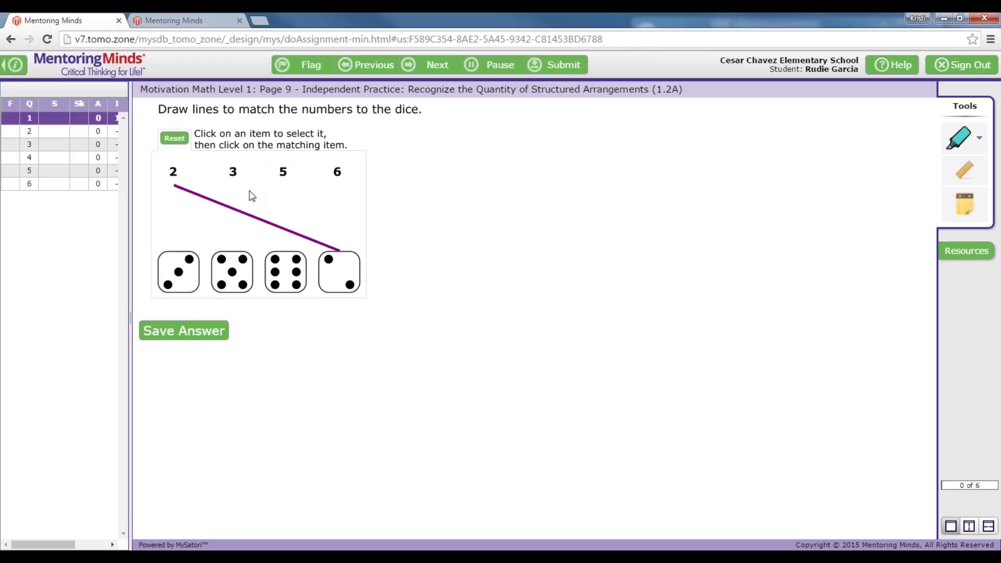
# Match 3, 5 and 6 to their dice and save the answer for a 100% score
pyautogui.click(232, 175)
pyautogui.click(179, 272)
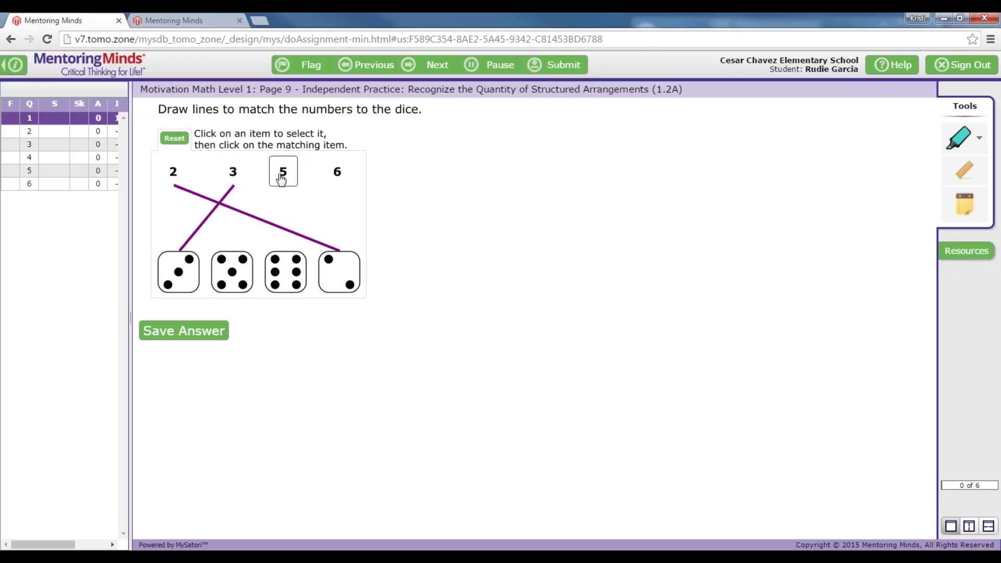
pyautogui.click(282, 177)
pyautogui.click(236, 276)
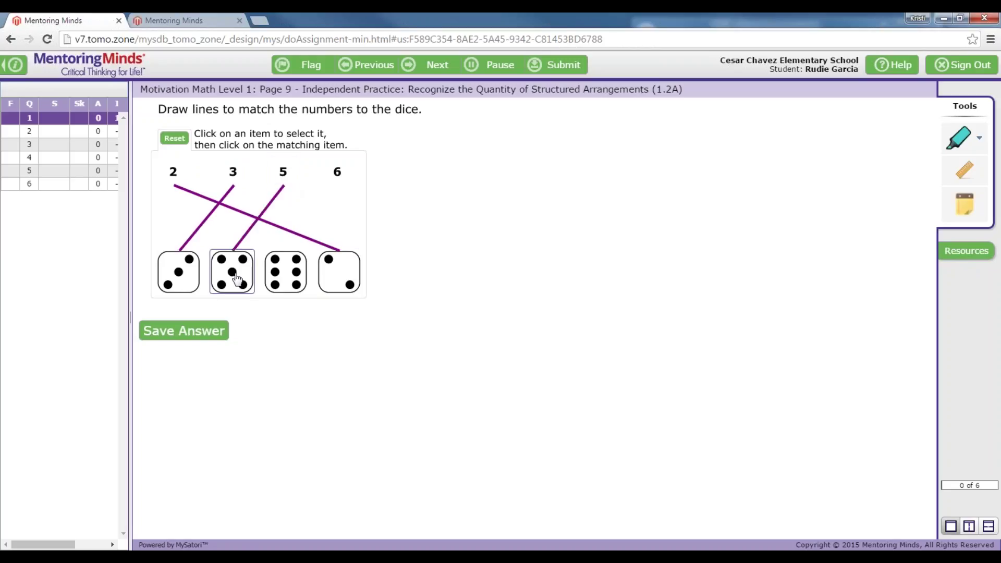
pyautogui.click(337, 174)
pyautogui.click(290, 284)
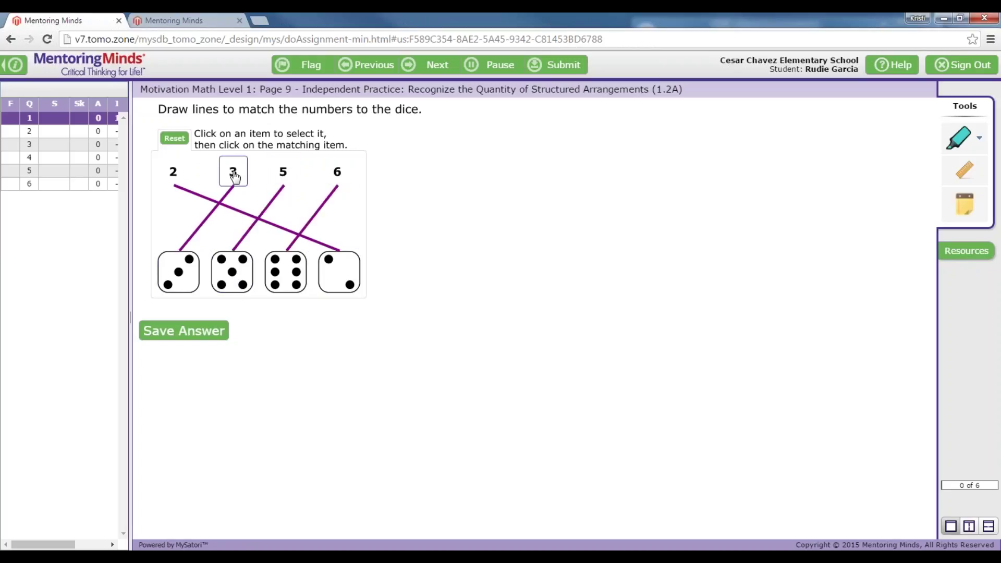
pyautogui.click(179, 330)
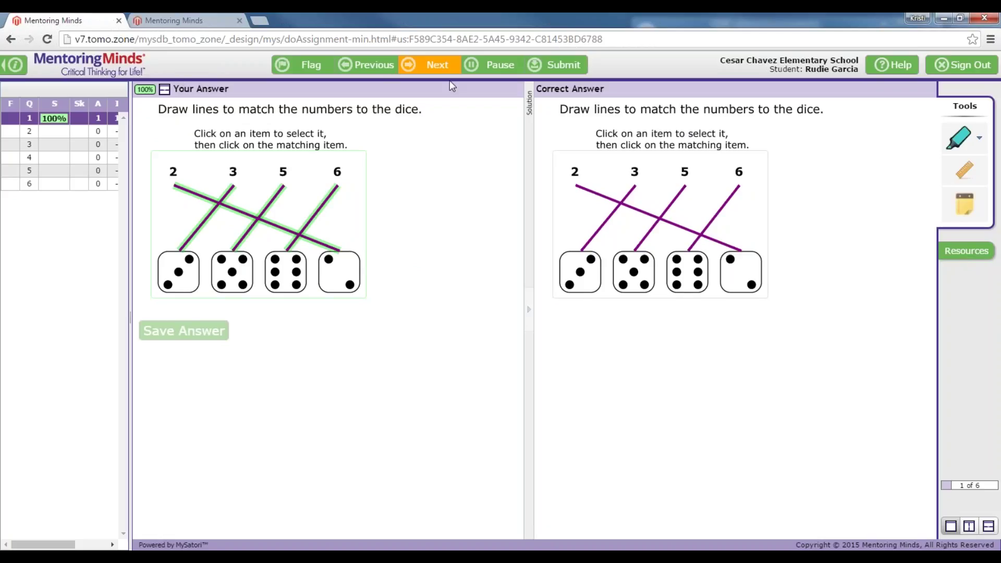
pyautogui.click(438, 65)
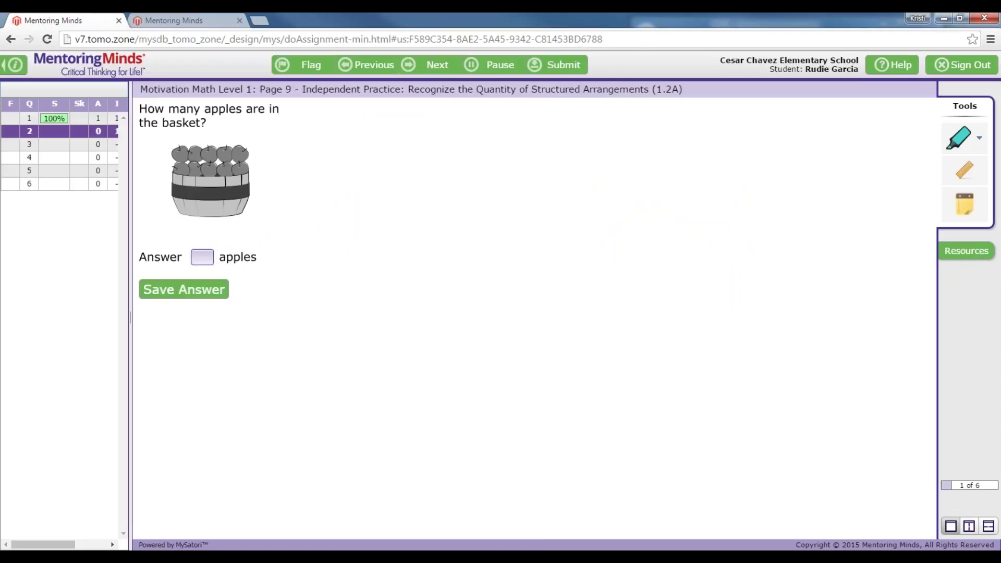
# Answer the apples question with 10 and save it
pyautogui.click(202, 258)
pyautogui.write('10')
pyautogui.click(161, 290)
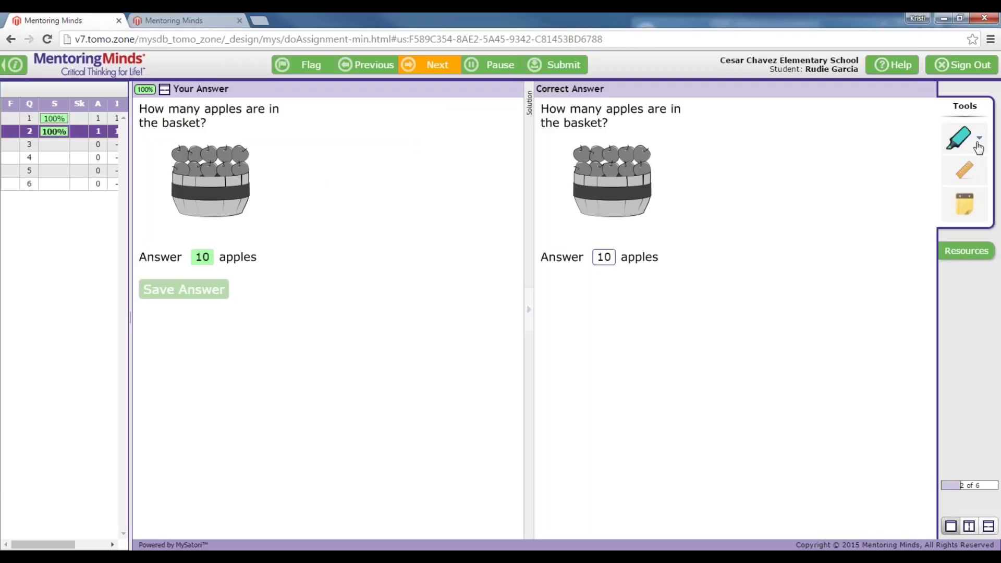
# Browse three Glossary pages, try side-by-side and stacked layouts, then return to question-only view
pyautogui.click(970, 254)
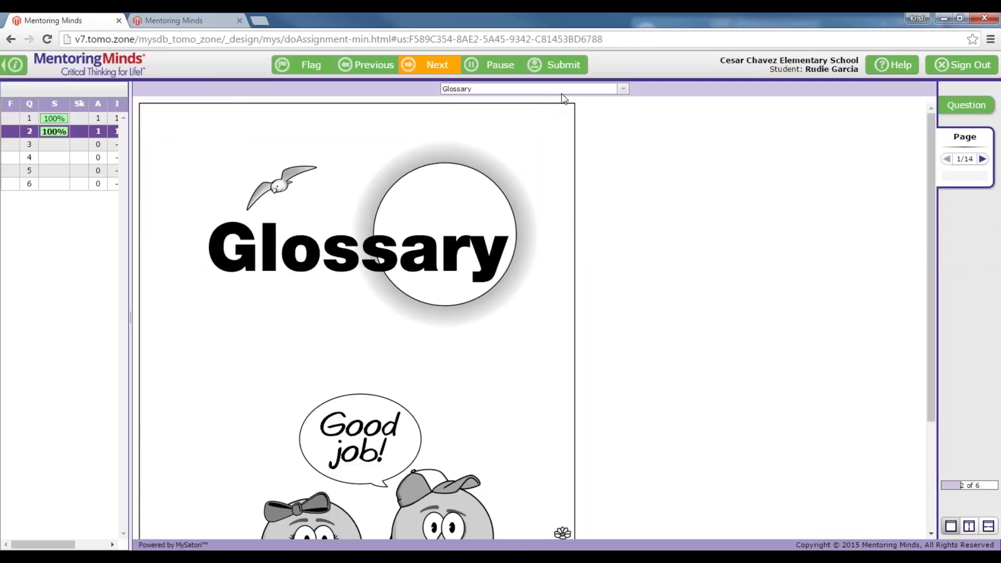
pyautogui.click(622, 91)
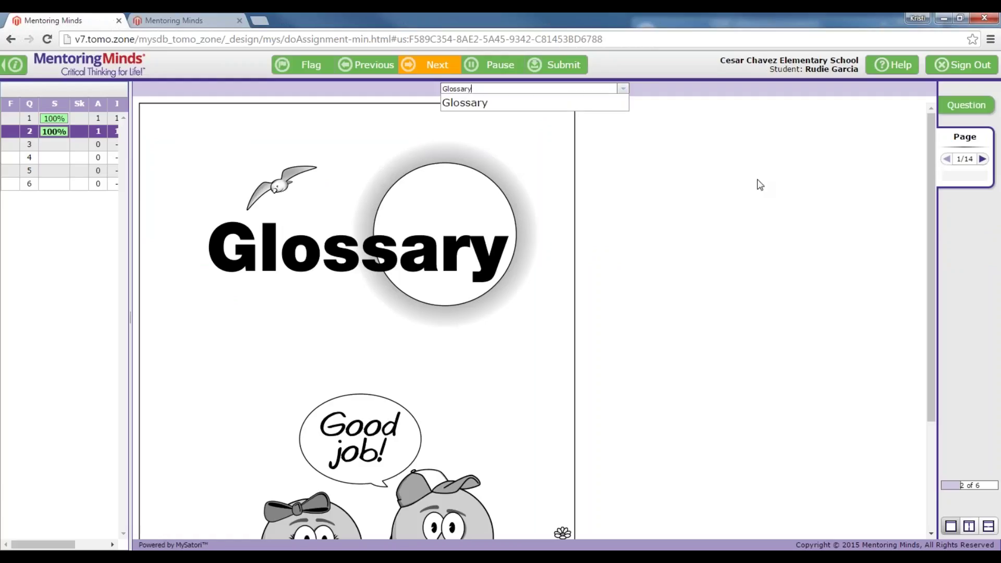
pyautogui.click(983, 159)
pyautogui.click(982, 159)
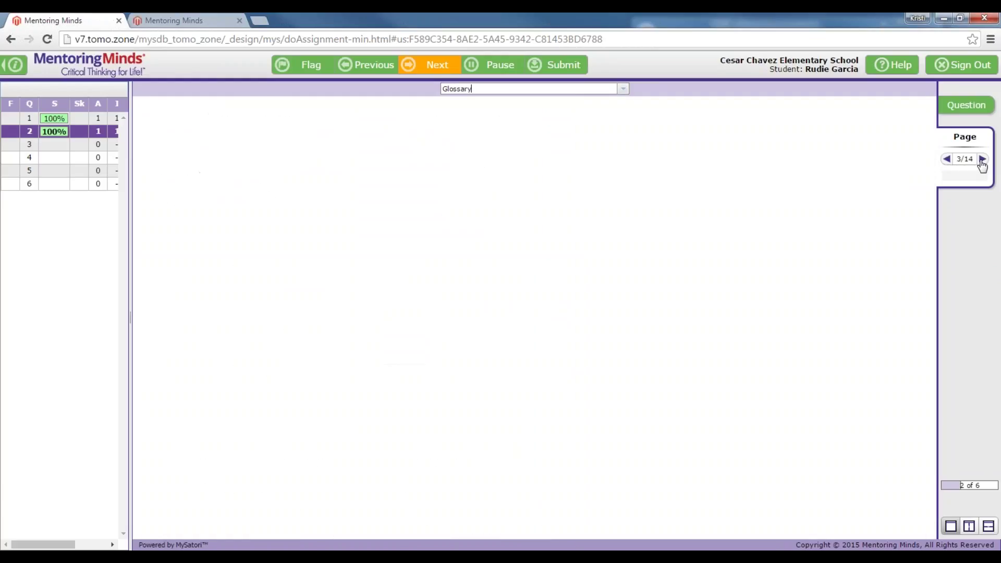
pyautogui.click(983, 159)
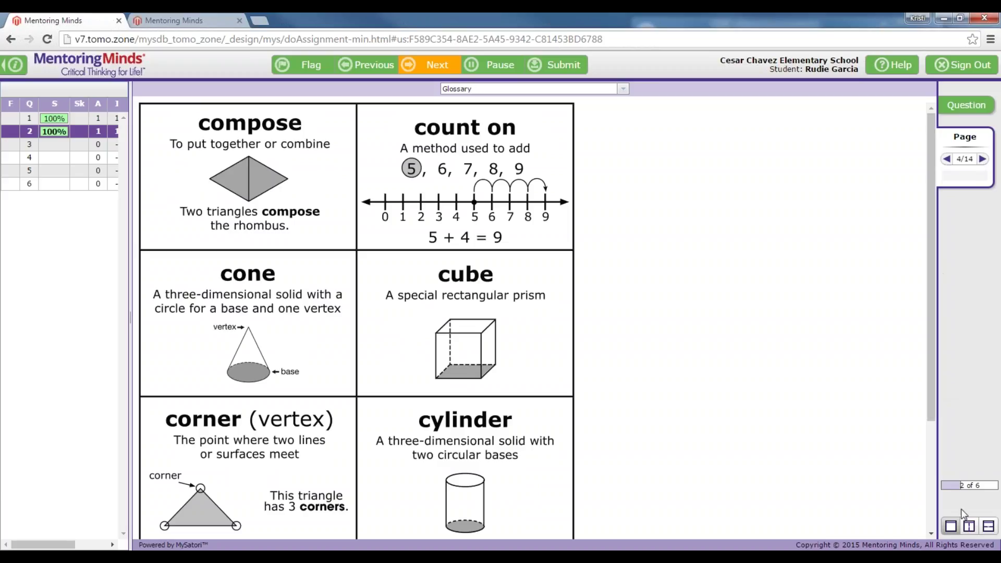
pyautogui.click(970, 527)
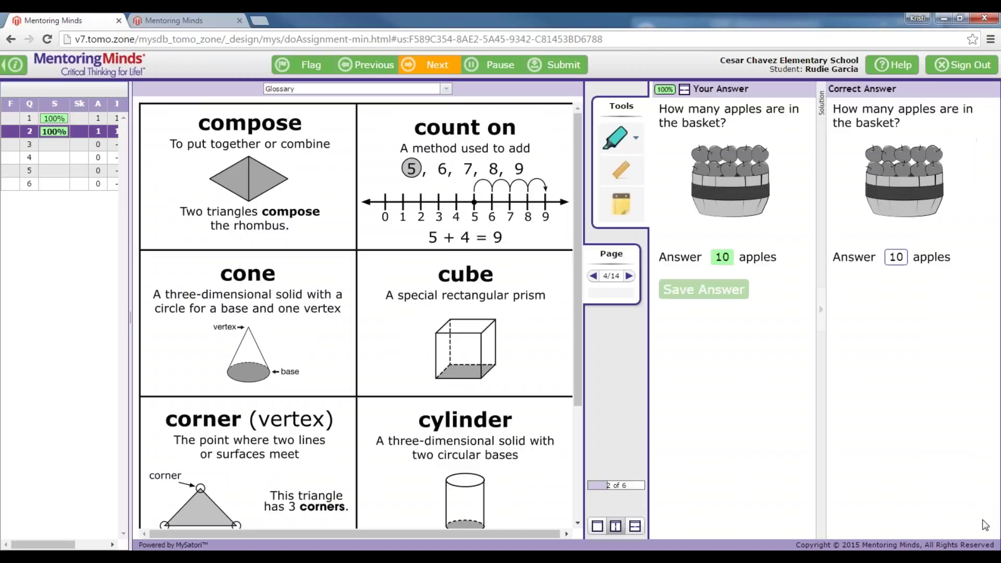
pyautogui.click(635, 526)
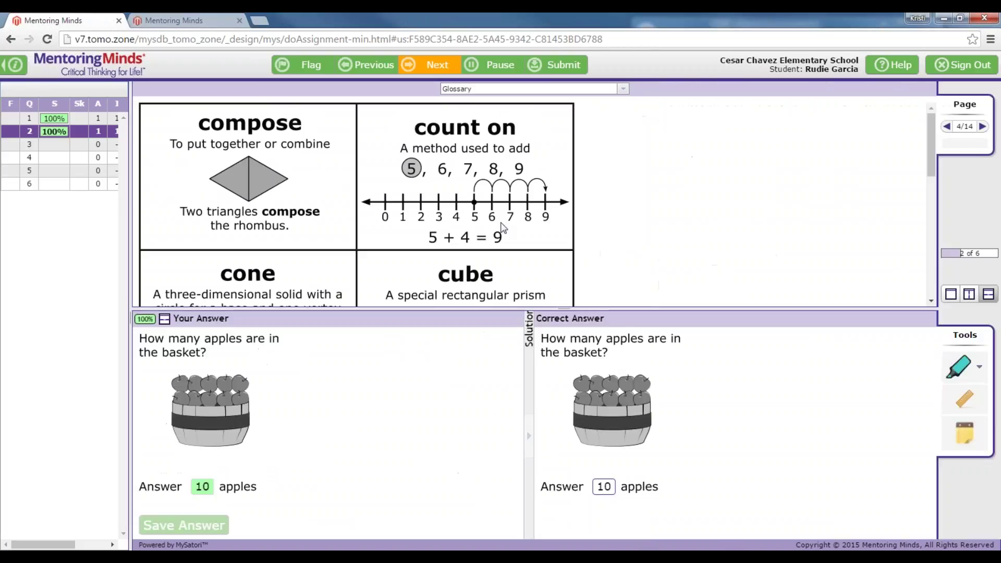
pyautogui.click(951, 294)
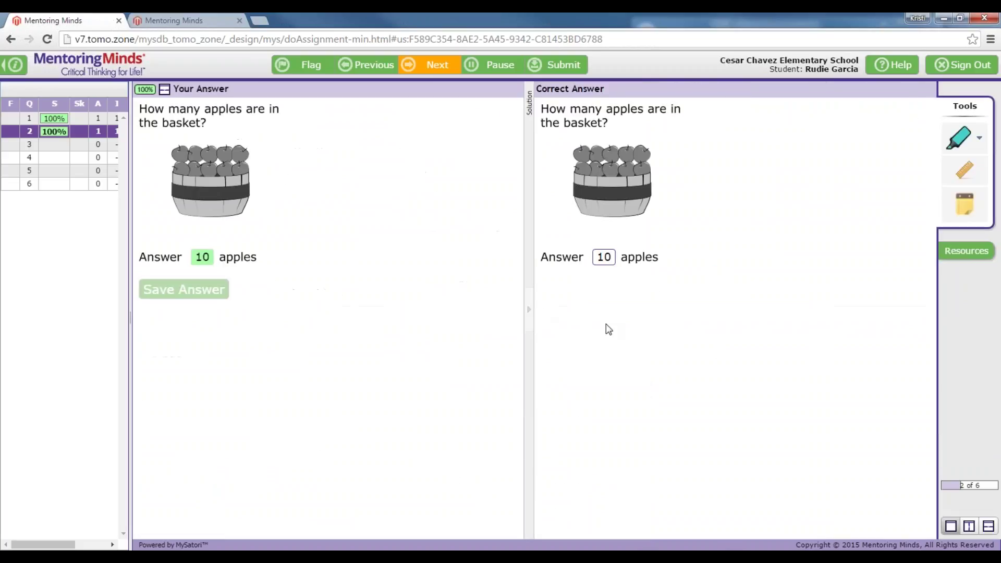
pyautogui.click(442, 74)
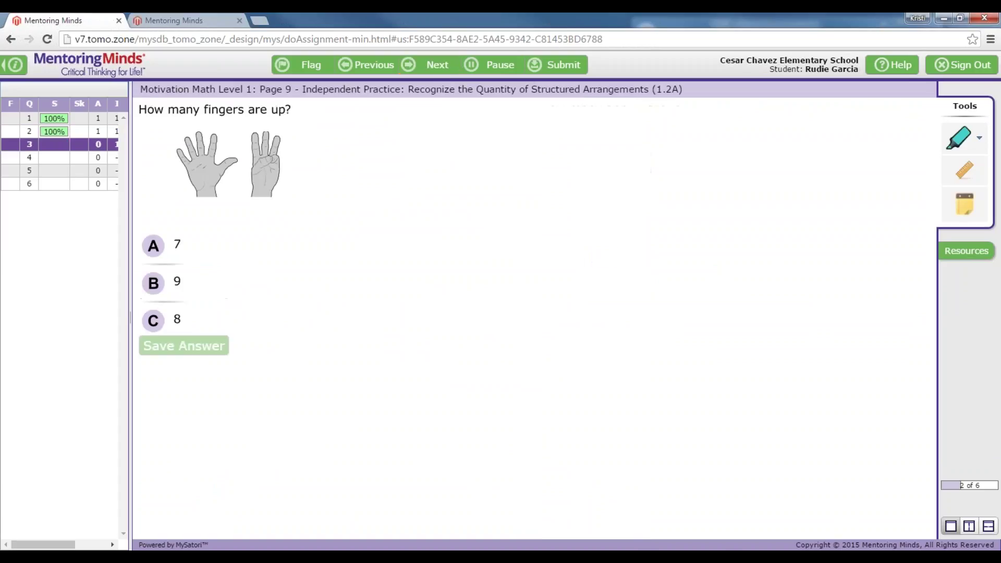
# Answer 9 on the fingers question, save it, flag it for review, and pause the assignment
pyautogui.click(197, 279)
pyautogui.click(196, 347)
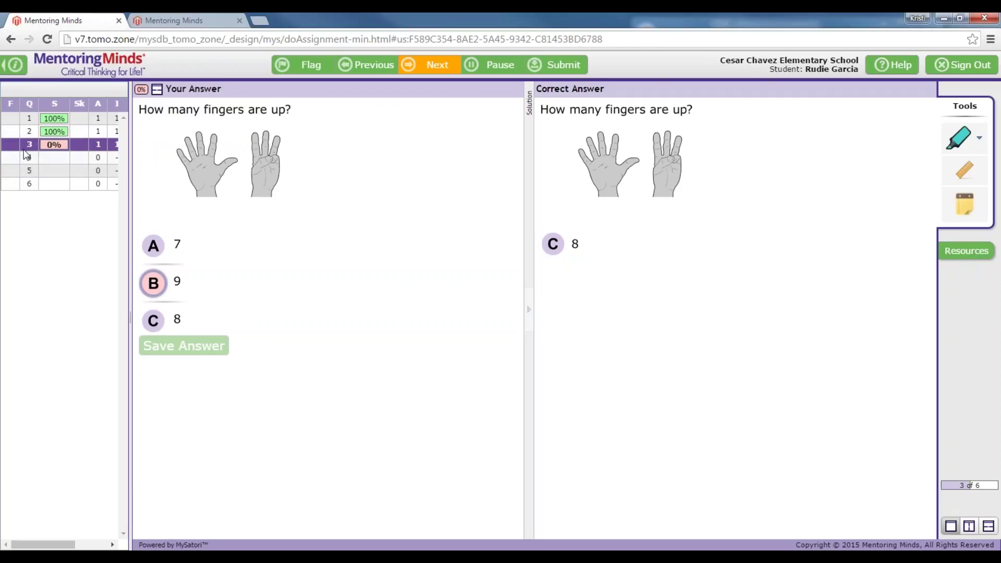
pyautogui.click(286, 67)
pyautogui.click(494, 67)
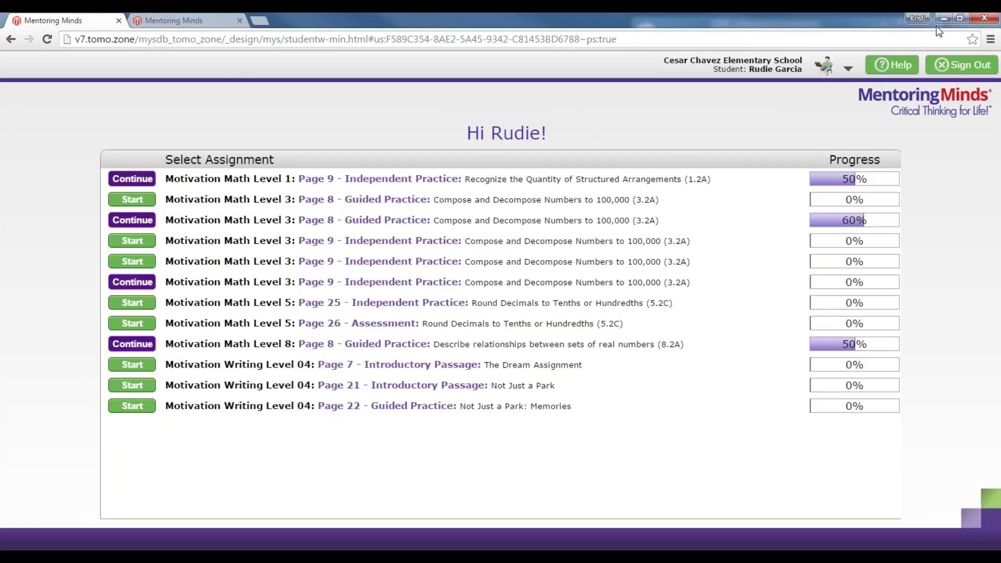
# Sign out of the student account
pyautogui.click(962, 67)
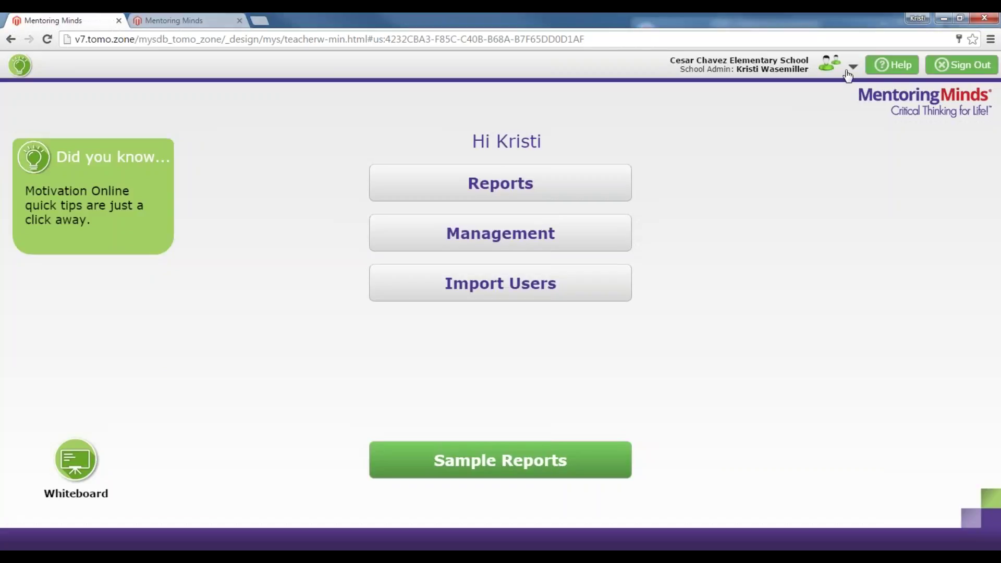
# Switch to the Teacher role and open the Standards Mastery Report in Reports
pyautogui.click(848, 72)
pyautogui.click(834, 101)
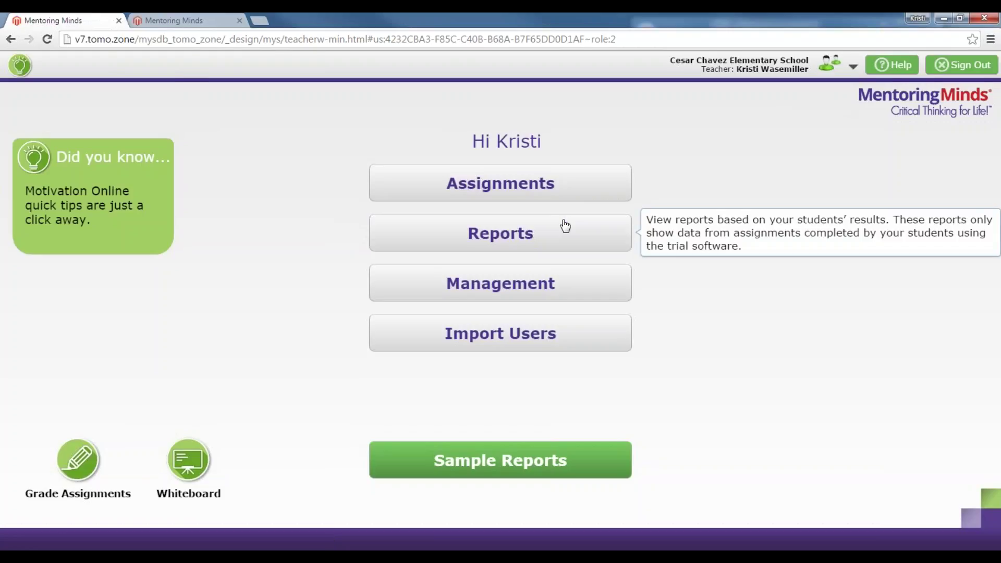
pyautogui.click(563, 224)
pyautogui.click(568, 160)
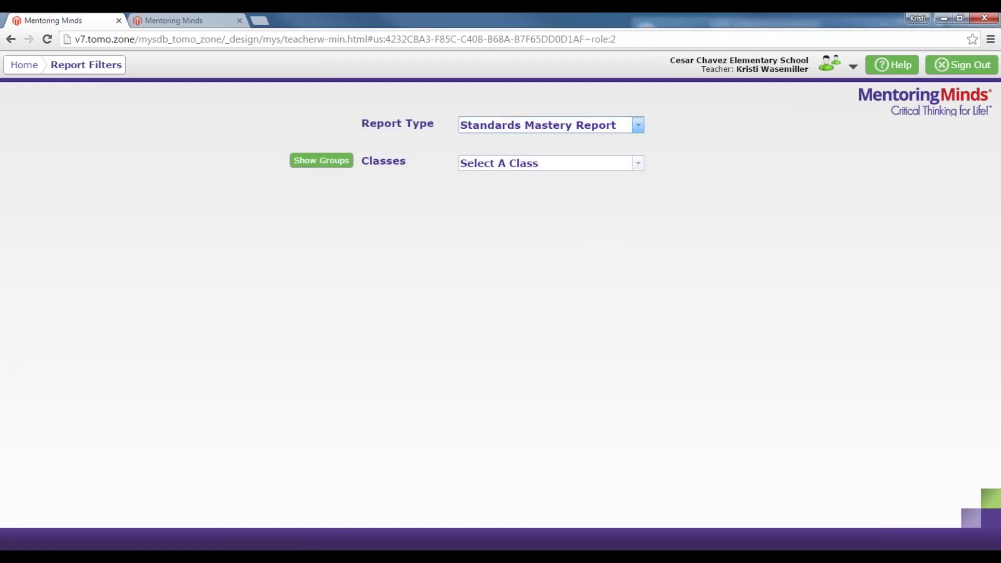
# Filter the report to the main class and Motivation Math Assessments Level 2 Spanish, then go Home
pyautogui.click(498, 163)
pyautogui.click(507, 251)
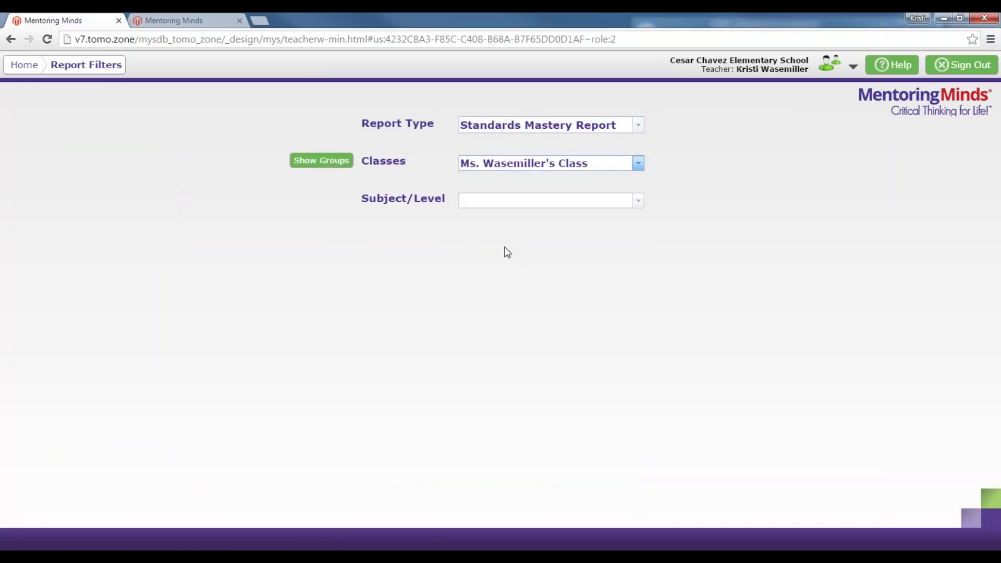
pyautogui.click(637, 201)
pyautogui.click(638, 201)
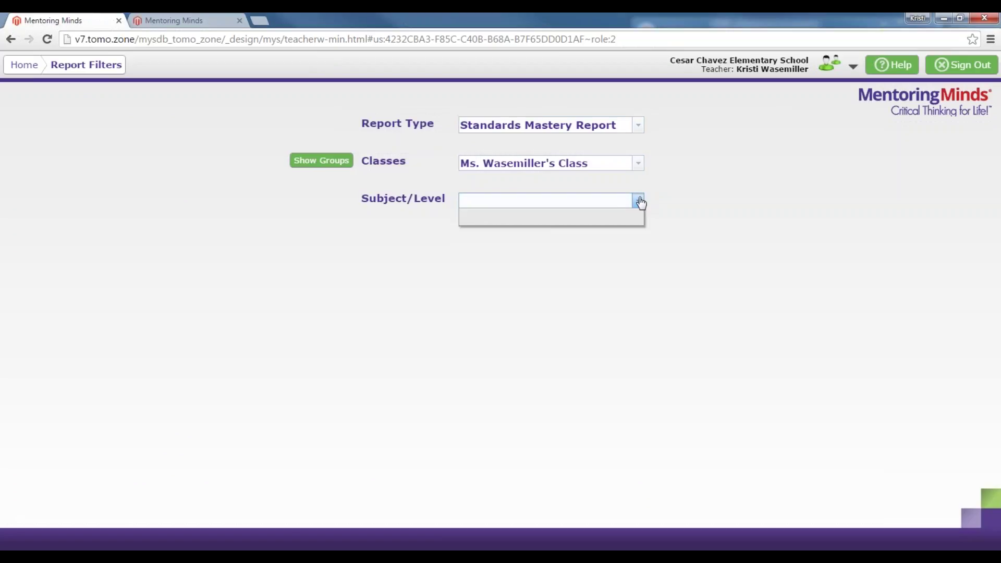
pyautogui.click(638, 166)
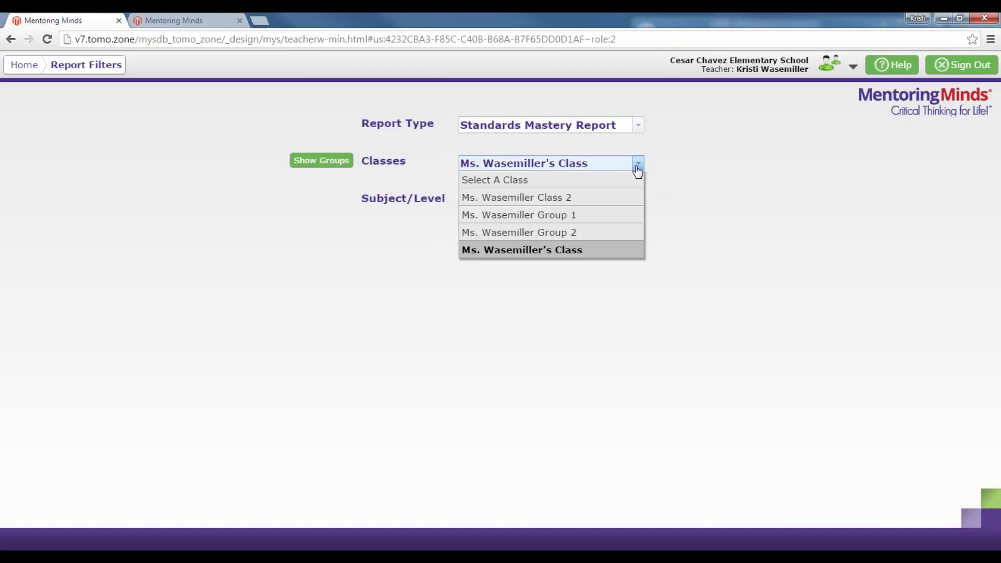
pyautogui.click(621, 251)
pyautogui.click(605, 157)
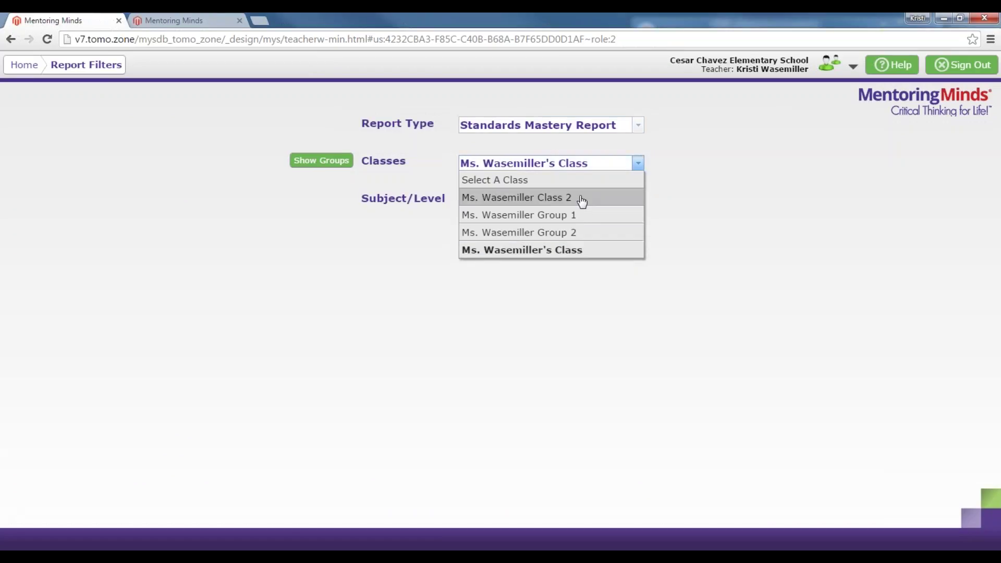
pyautogui.click(685, 214)
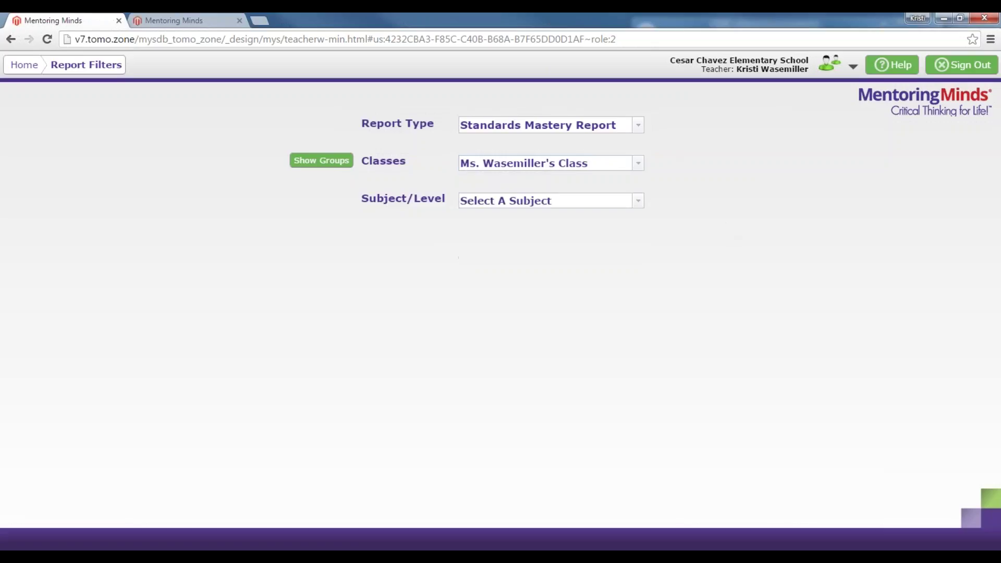
pyautogui.click(493, 201)
pyautogui.click(519, 295)
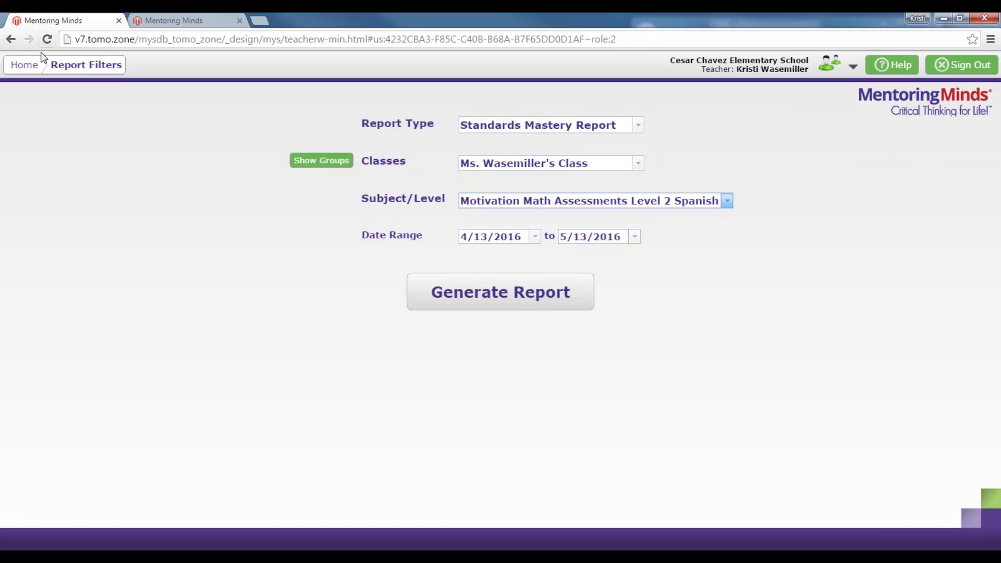
pyautogui.click(29, 65)
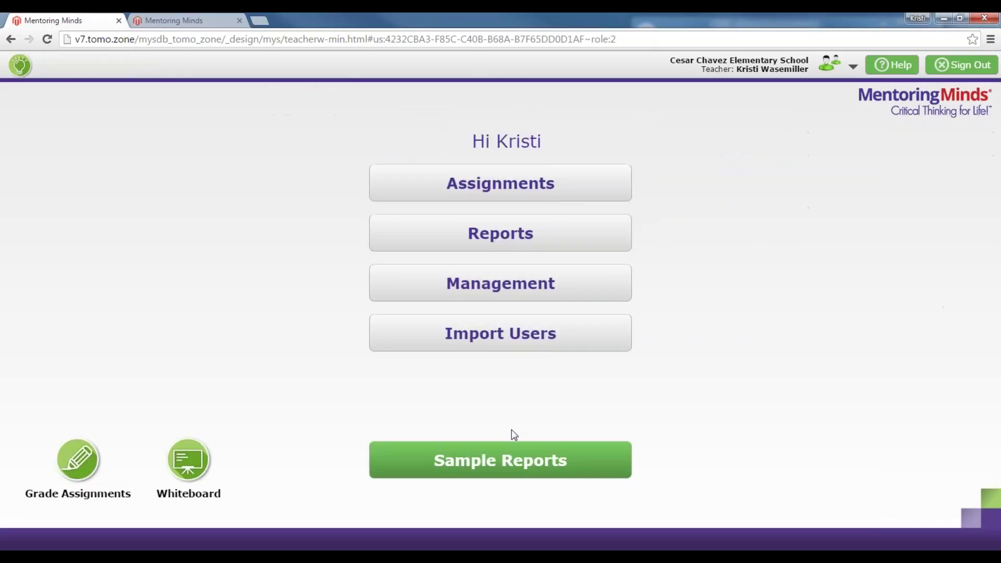
# Show the TEXAS: Standards Mastery - Math Level 3 sample report
pyautogui.click(530, 461)
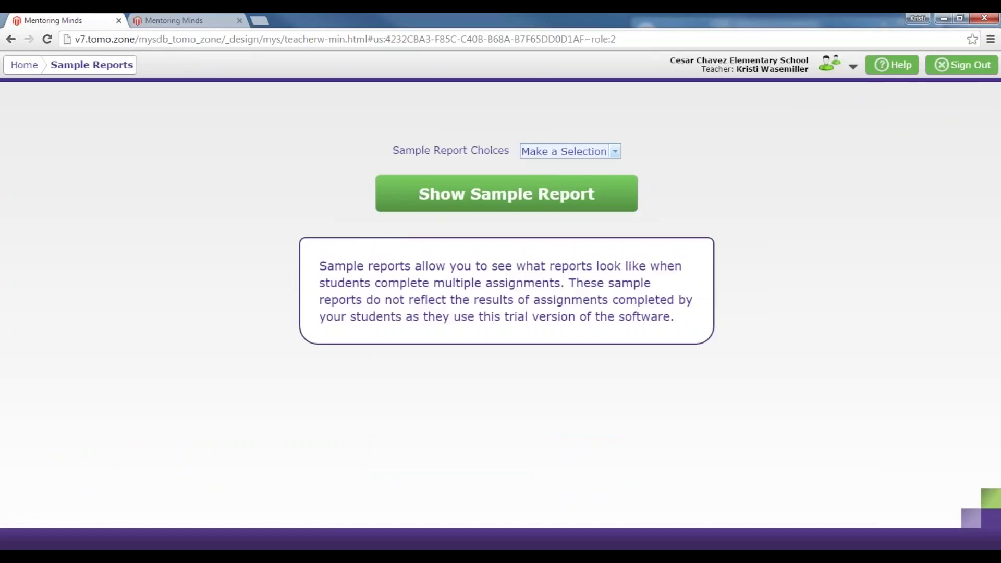
pyautogui.click(614, 151)
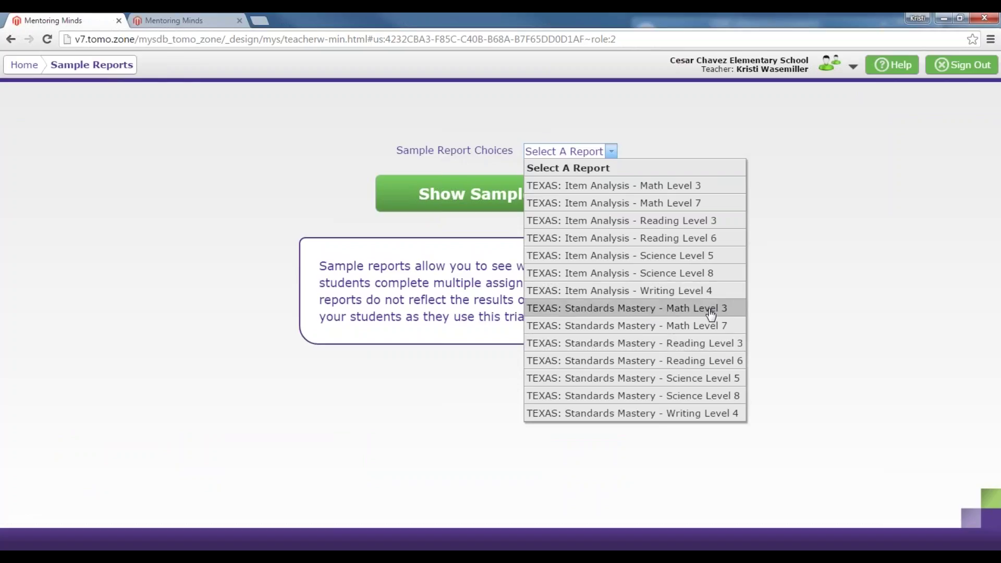
pyautogui.click(695, 310)
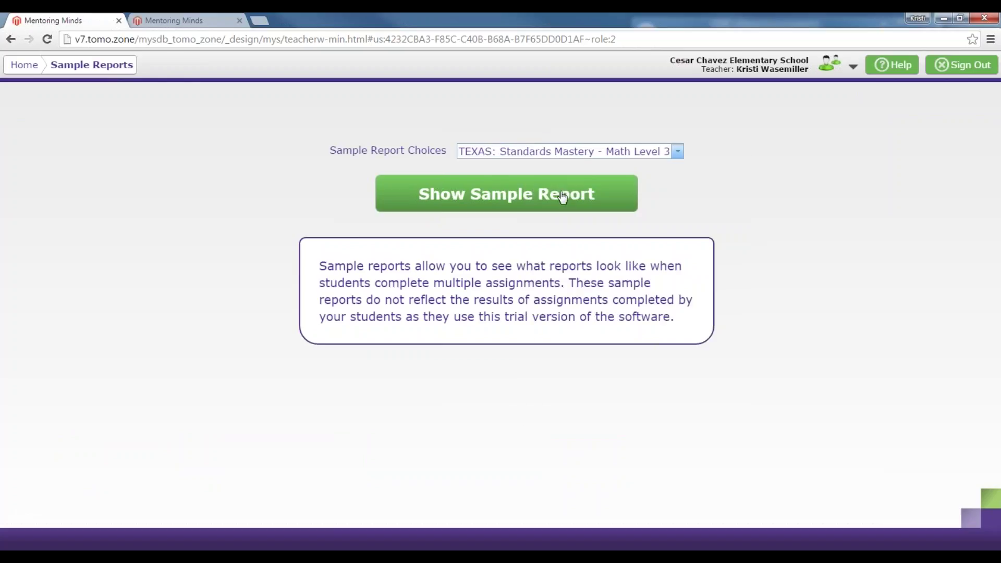
pyautogui.click(558, 197)
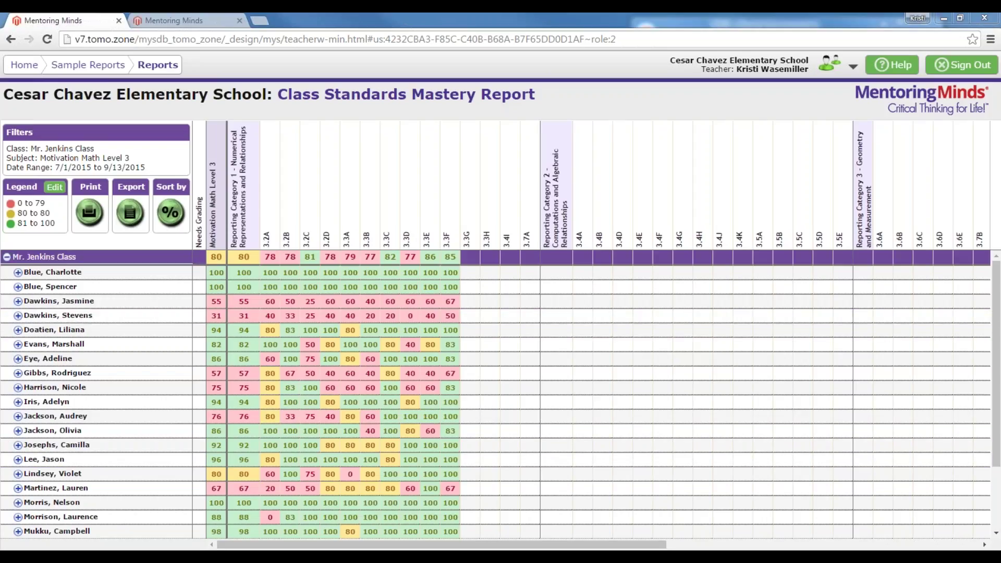
# Sort the Class Standards Mastery Report's students by overall score, lowest to highest
pyautogui.moveTo(396, 257)
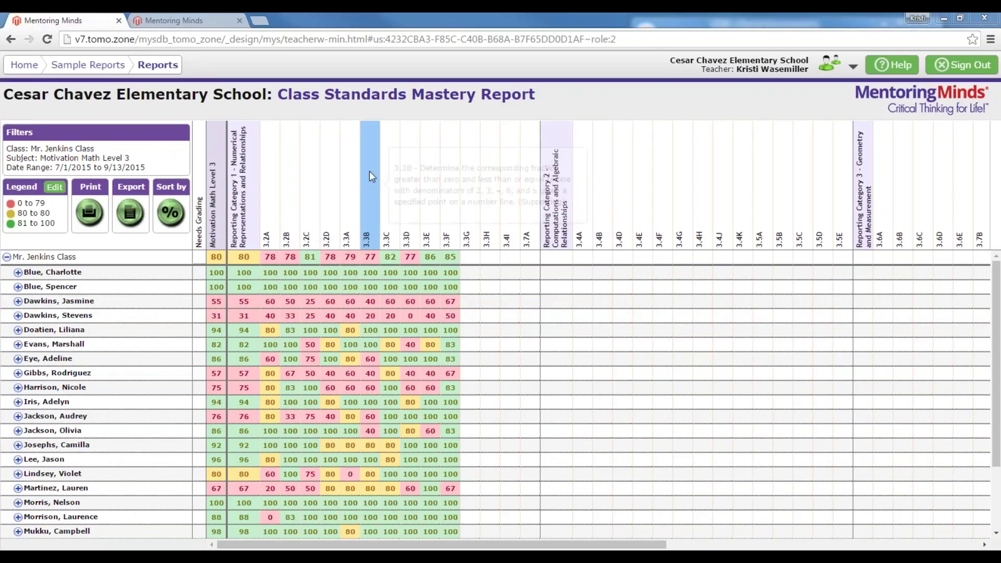
pyautogui.moveTo(307, 178)
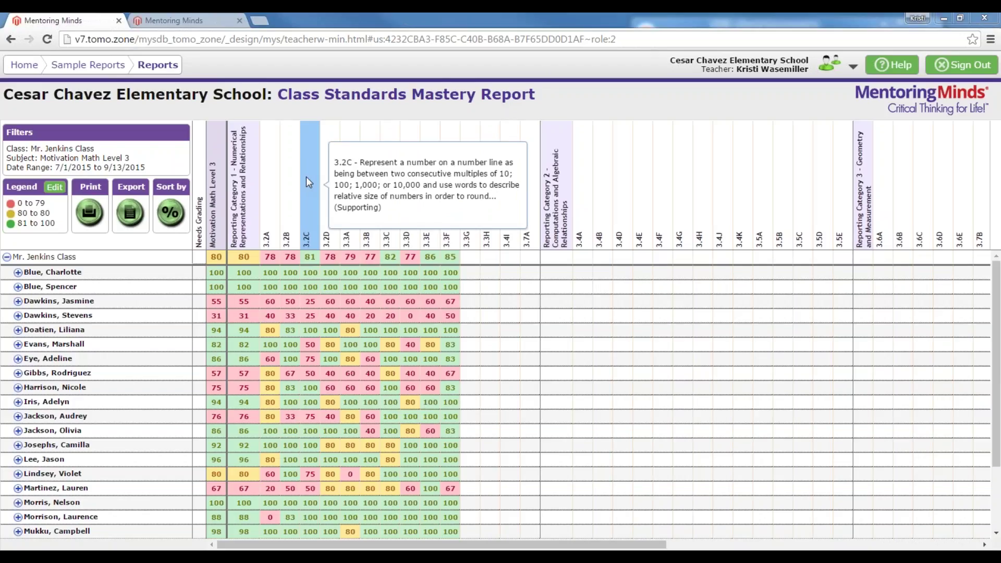
pyautogui.moveTo(349, 176)
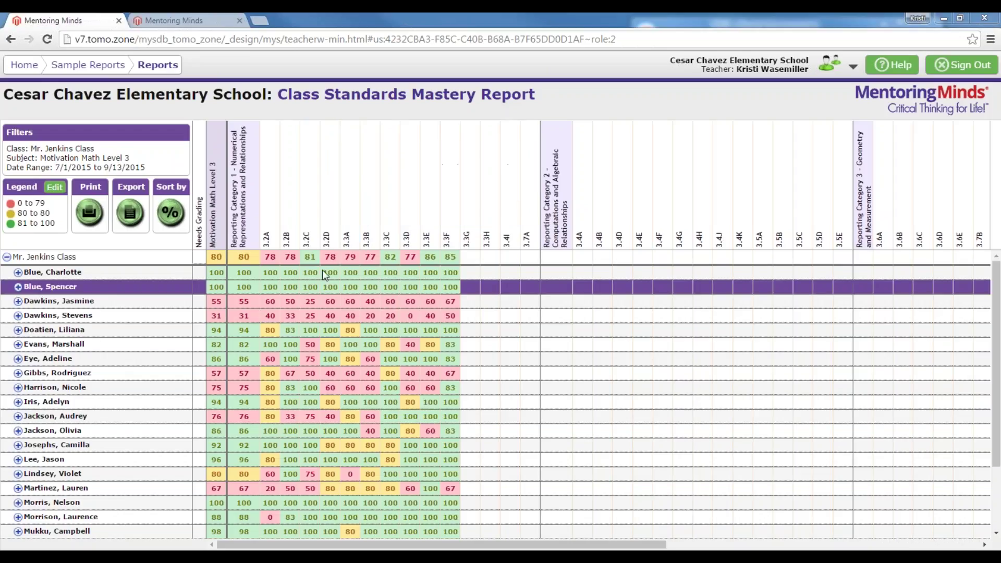
pyautogui.moveTo(276, 260)
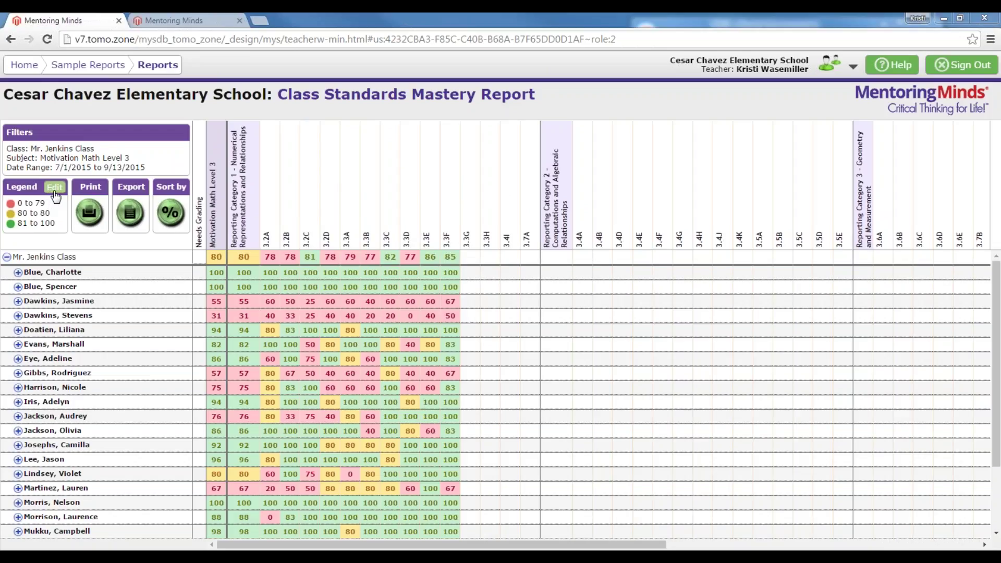
pyautogui.moveTo(370, 330)
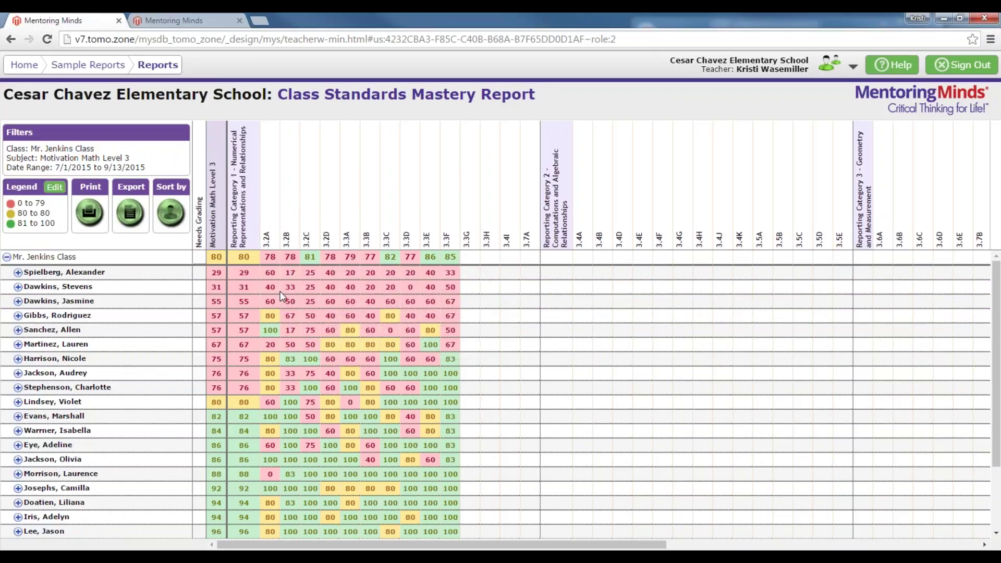
pyautogui.moveTo(263, 288)
pyautogui.scroll(-2, 266, 459)
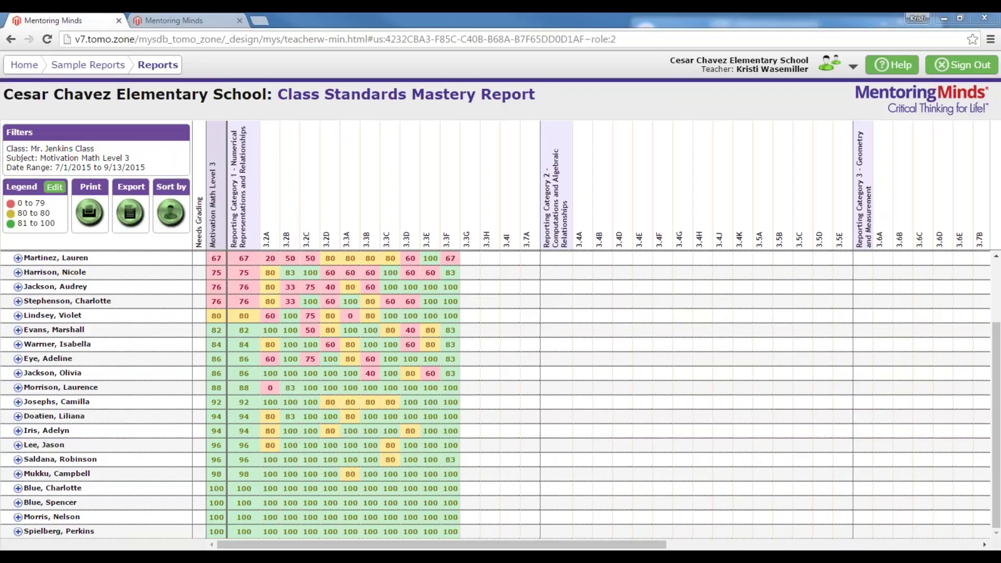
pyautogui.moveTo(266, 502)
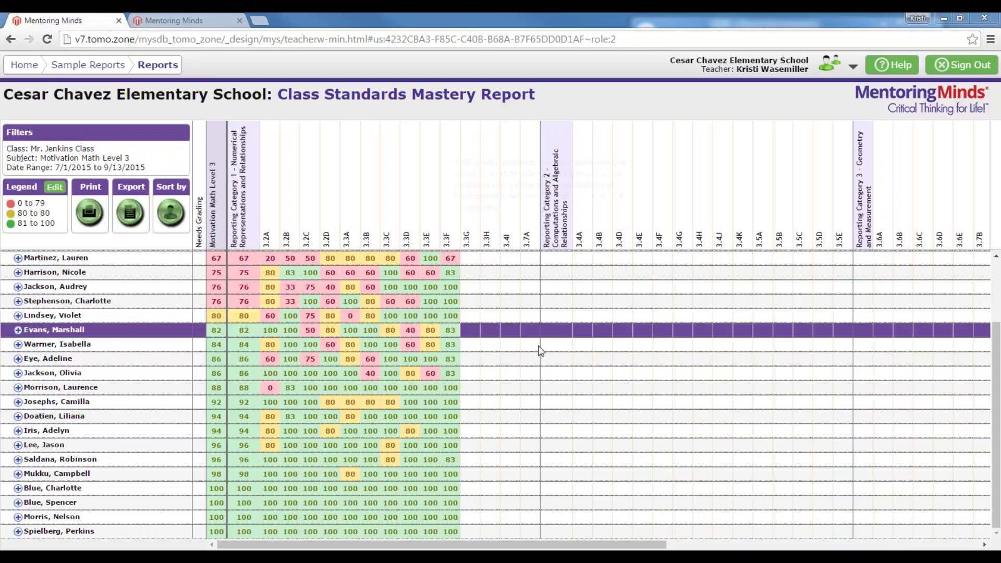
pyautogui.scroll(1, 996, 366)
pyautogui.scroll(1, 357, 275)
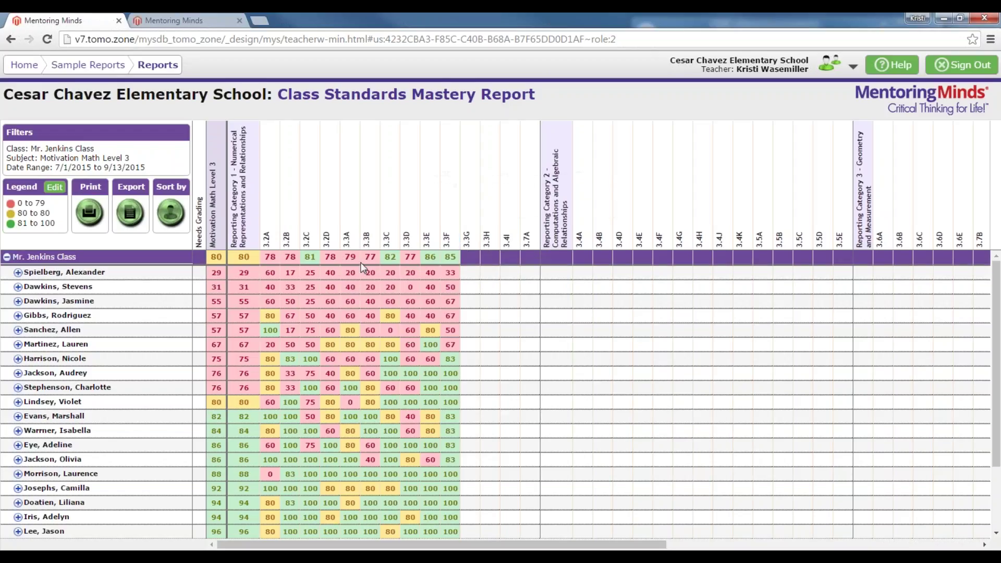
pyautogui.moveTo(333, 257)
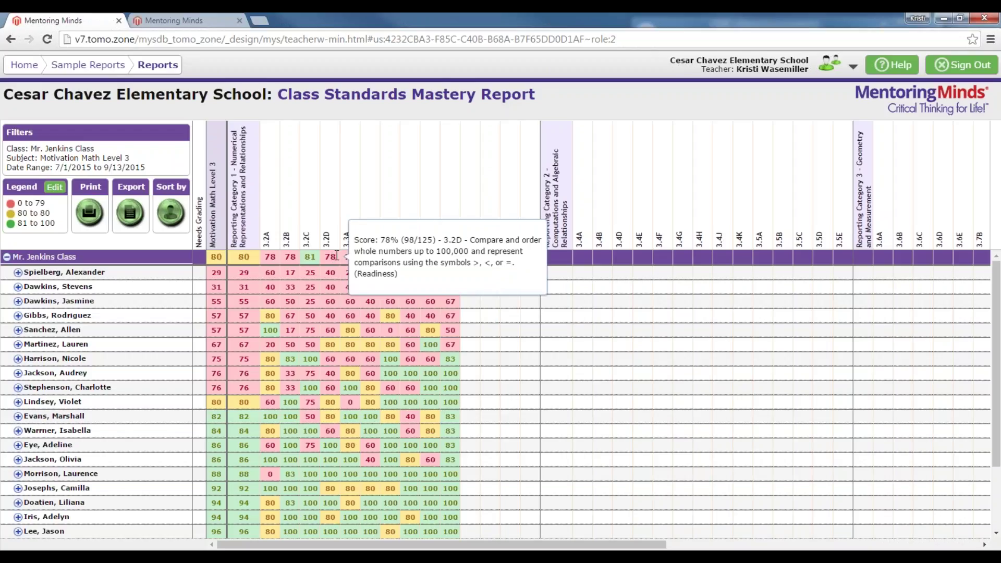
pyautogui.moveTo(429, 256)
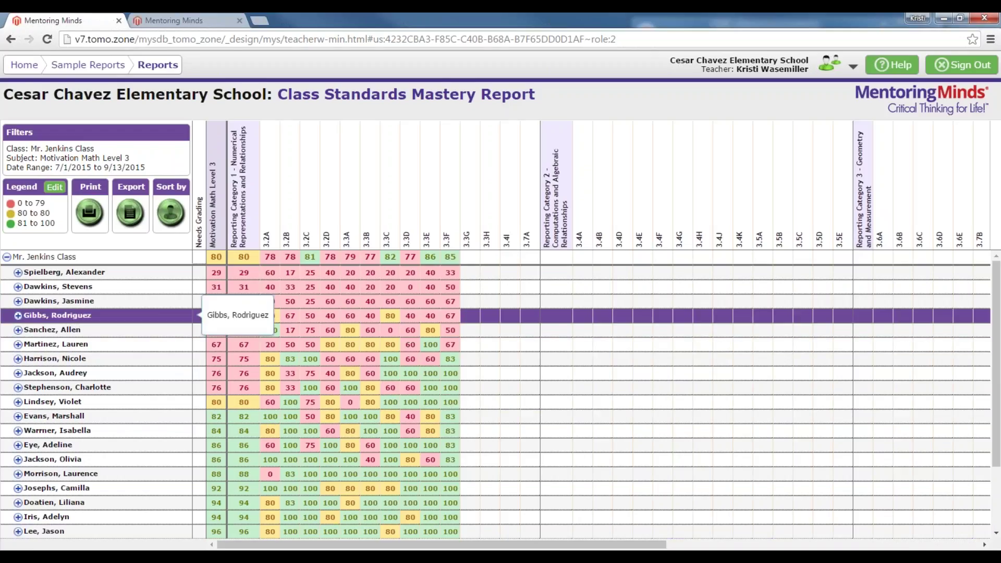
# Expand a student's row to see per-assignment scores, such as Page 65 Independent Practice at 40, then return to Sample Reports
pyautogui.click(68, 319)
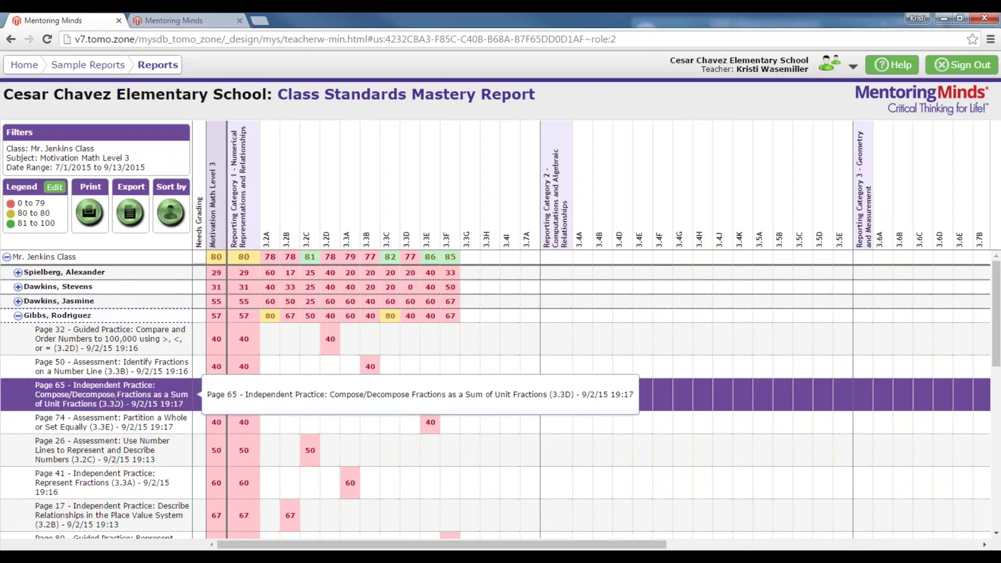
pyautogui.click(88, 65)
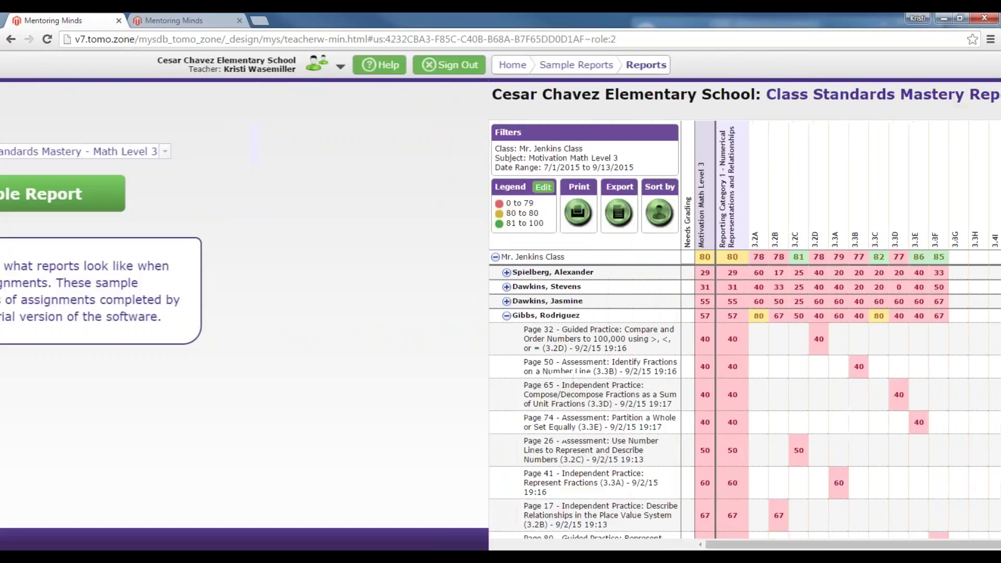
# Show the 'TEXAS: Item Analysis - Math Level 3' sample report as a Class Item Analysis Report
pyautogui.click(550, 152)
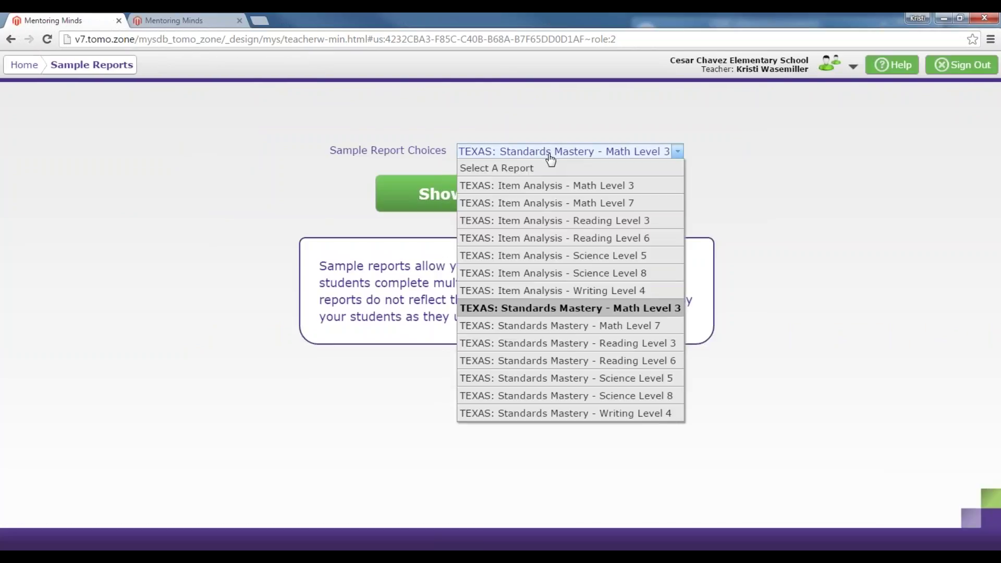
pyautogui.click(556, 188)
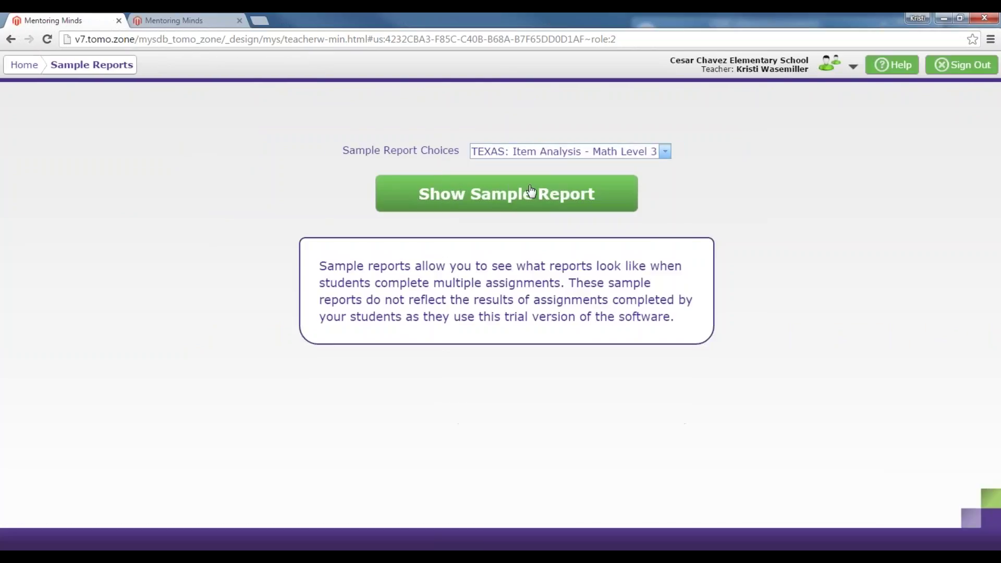
pyautogui.click(522, 195)
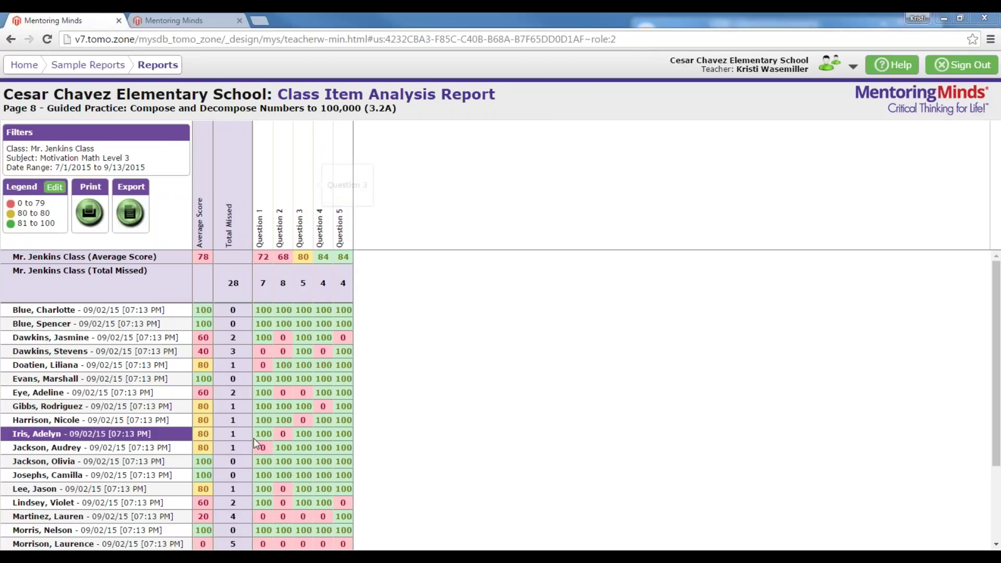
pyautogui.moveTo(251, 410)
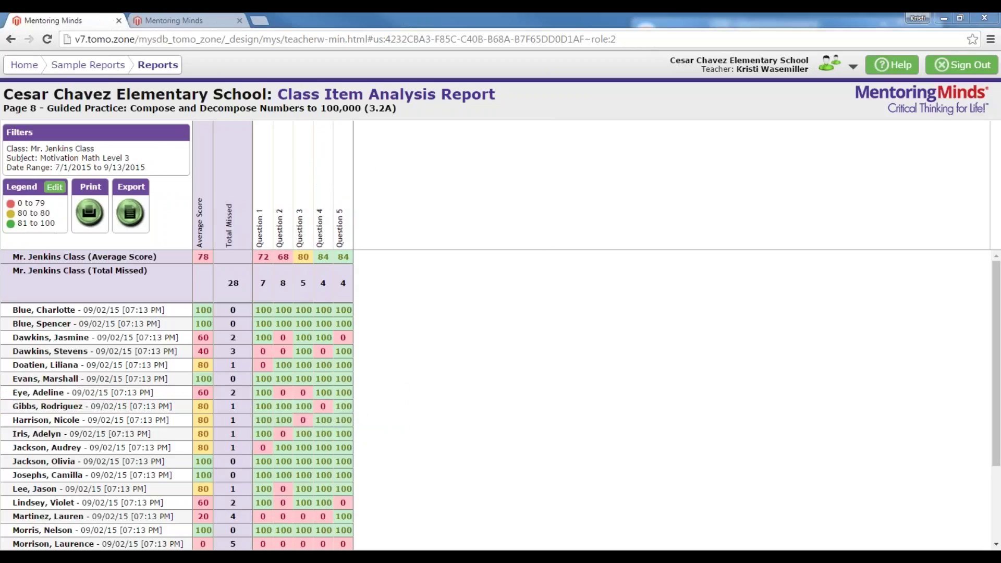
pyautogui.moveTo(351, 263)
# Go back to the teacher home page and open Help > Resources in a new tab
pyautogui.click(37, 66)
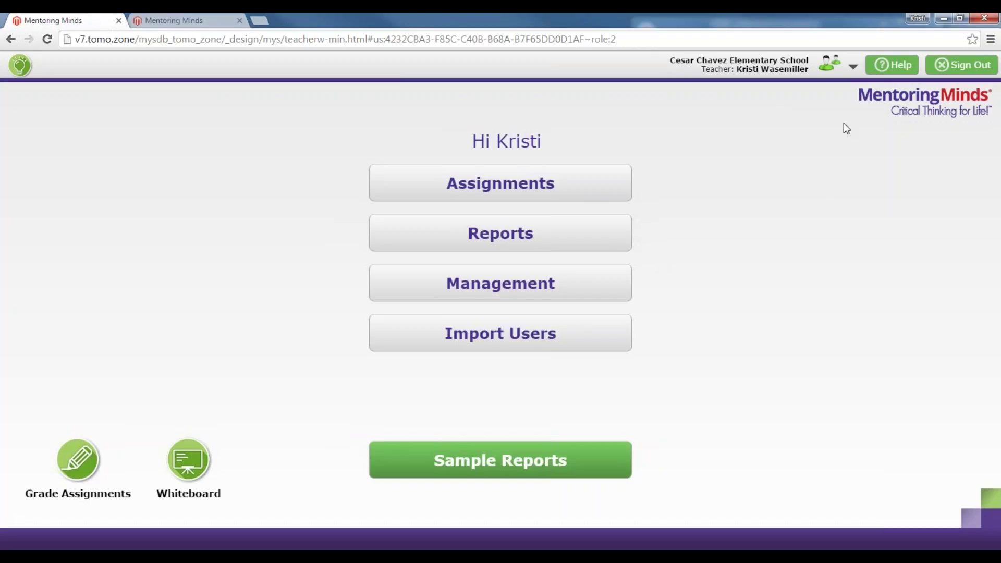
pyautogui.click(897, 68)
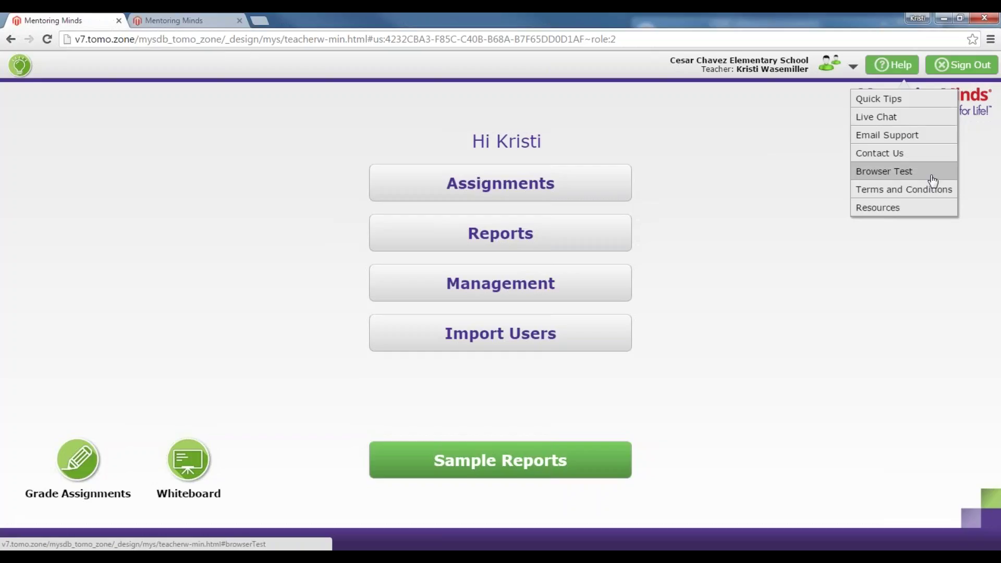
pyautogui.click(889, 209)
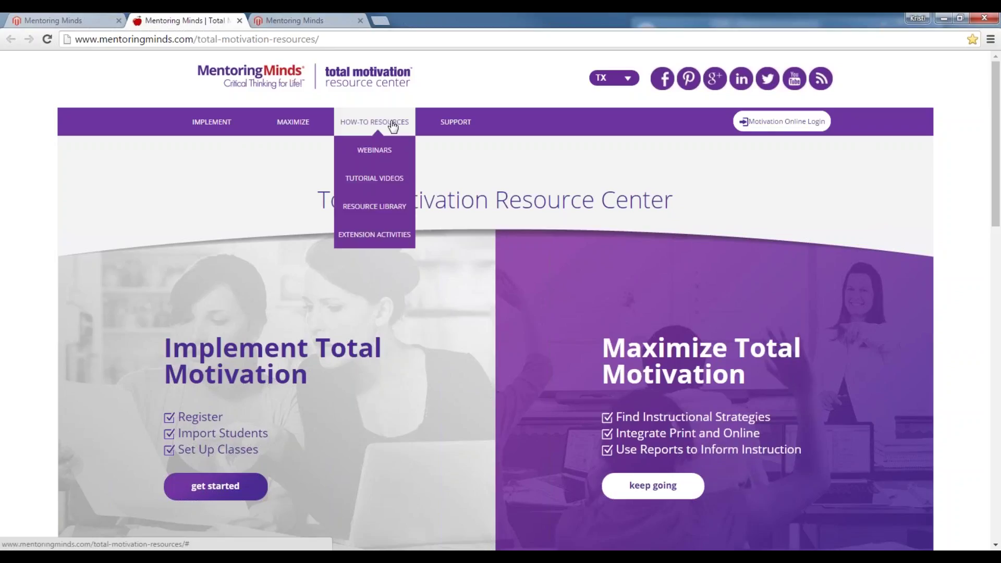
# Open the Webinars page and browse the Fall 2016 schedule and On-Demand Webinars cards
pyautogui.click(389, 157)
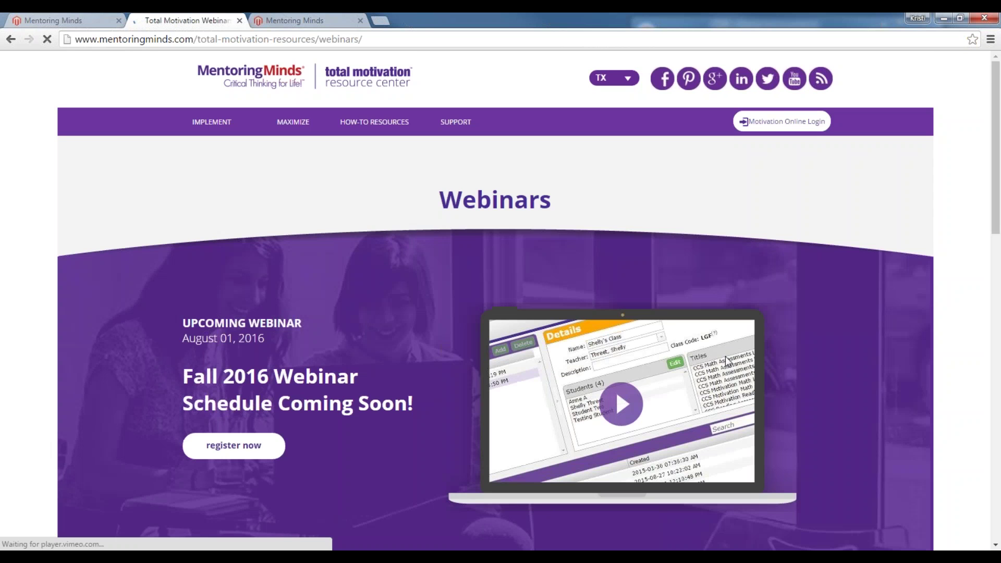
pyautogui.scroll(-5, 568, 334)
pyautogui.scroll(-5, 563, 335)
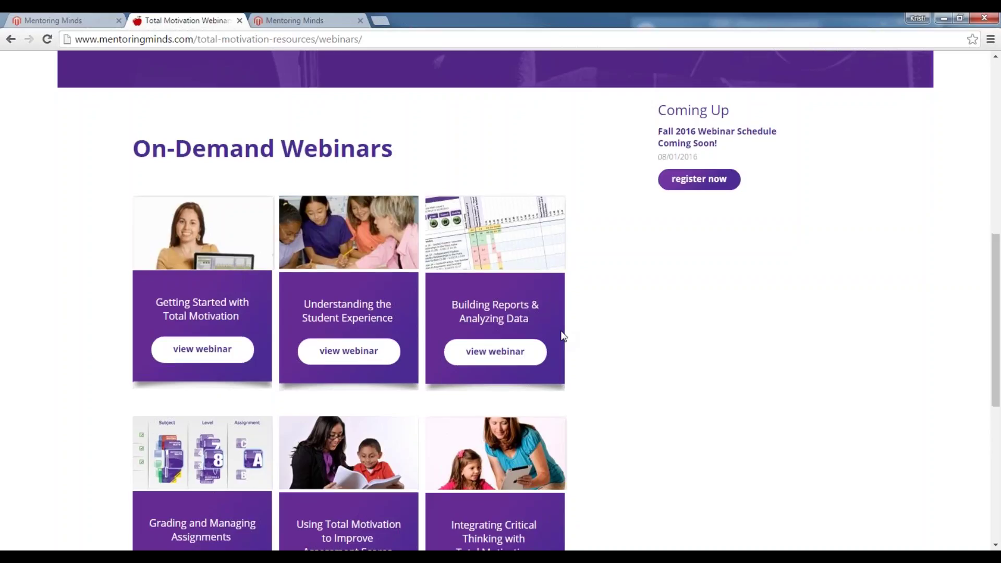
pyautogui.scroll(2, 698, 350)
pyautogui.scroll(-6, 673, 347)
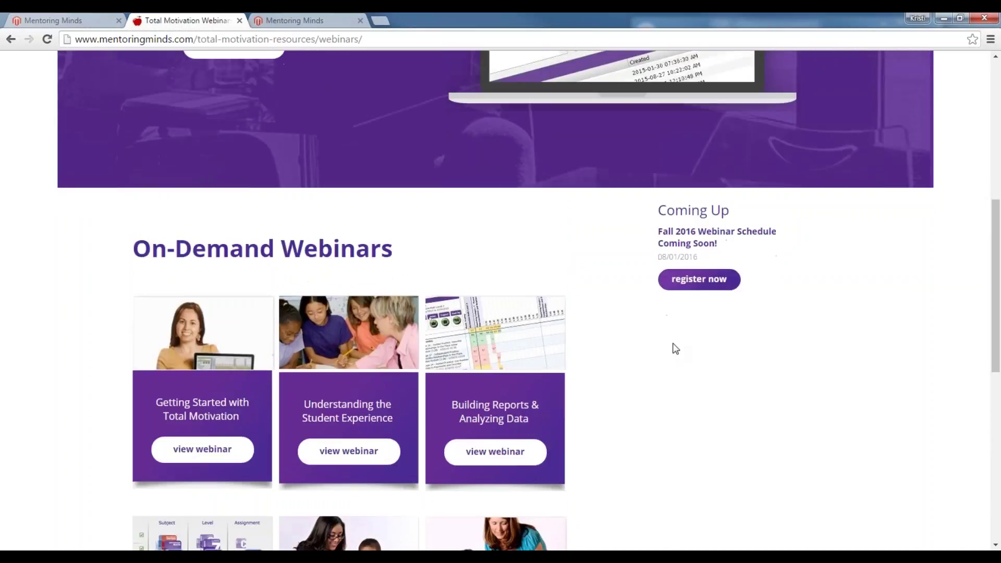
pyautogui.scroll(2, 387, 311)
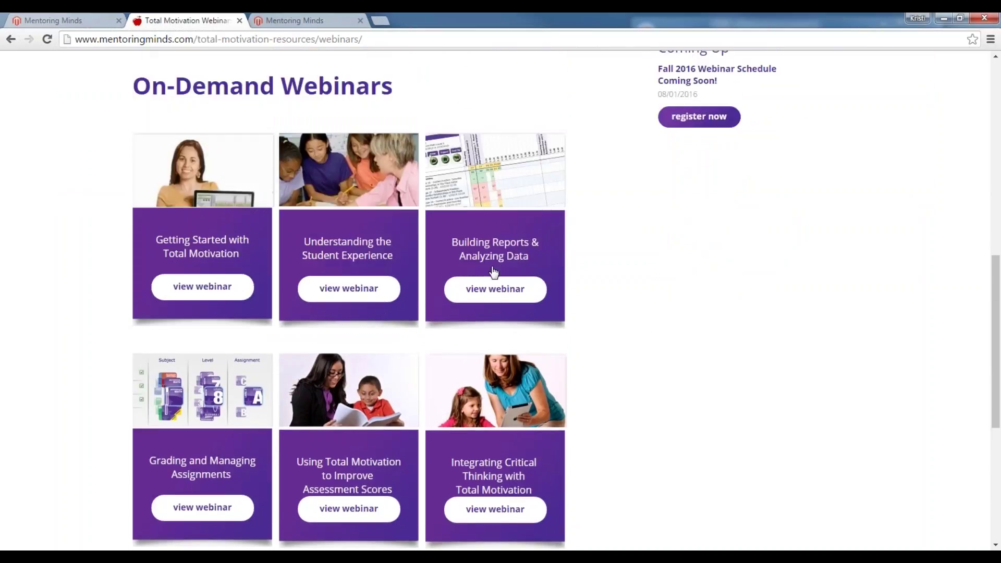
pyautogui.scroll(-2, 284, 373)
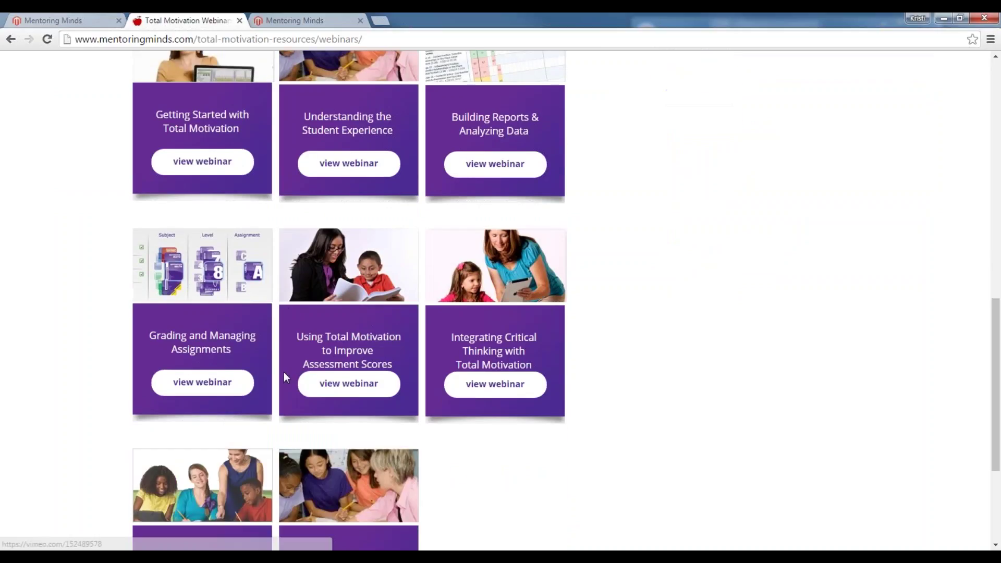
pyautogui.scroll(-3, 284, 372)
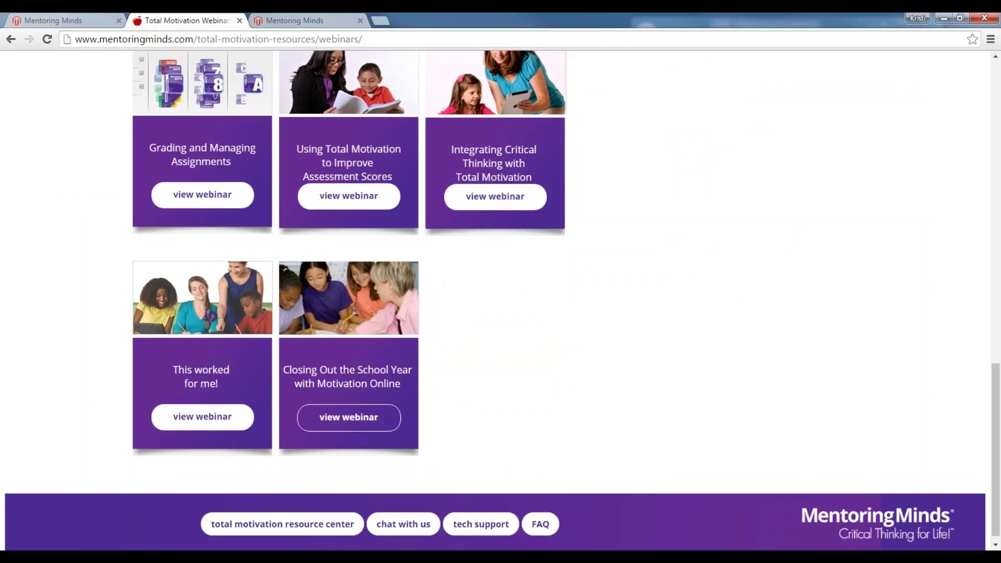
pyautogui.scroll(15, 477, 431)
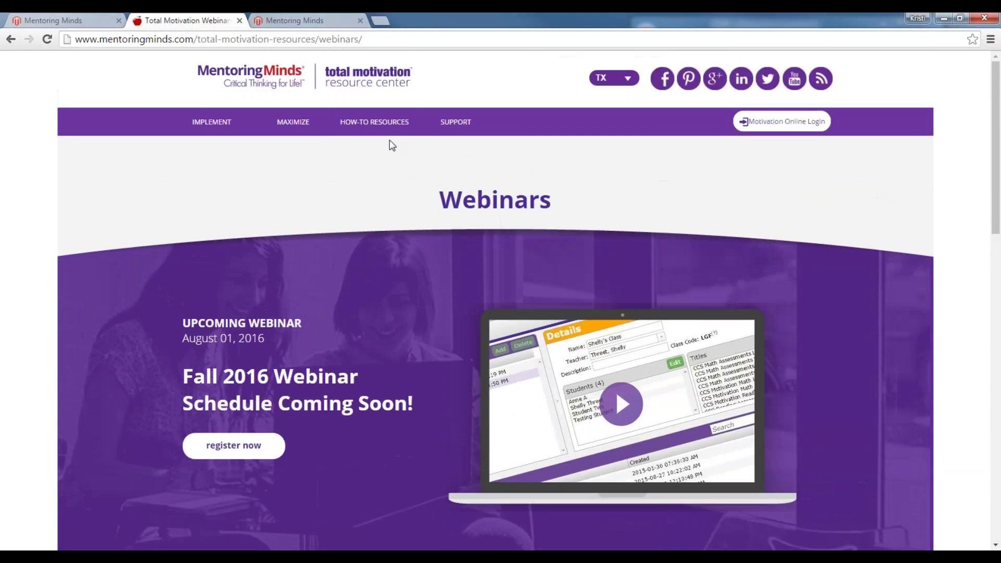
pyautogui.moveTo(389, 128)
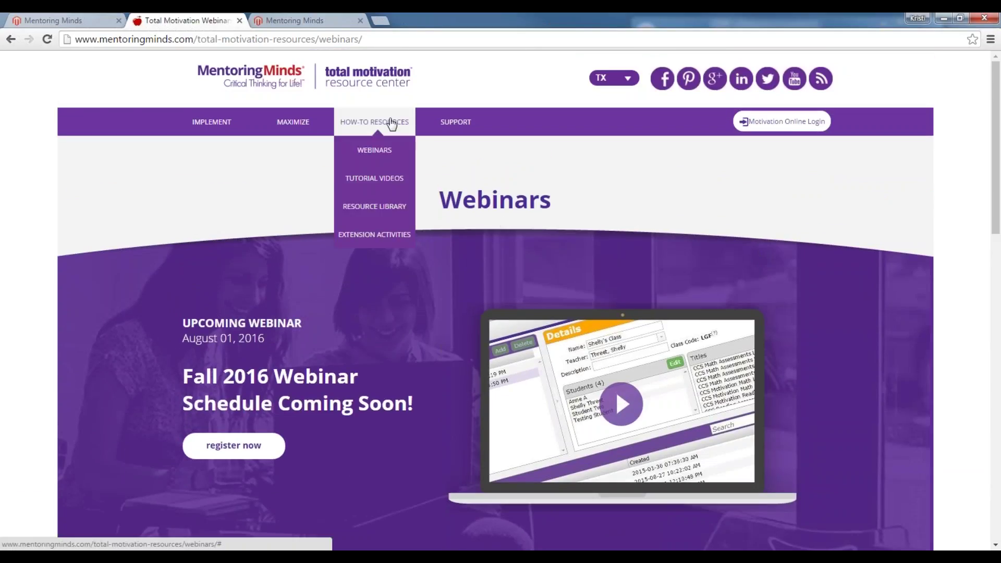
# Open Tutorial Videos and browse the Importing Users, Register and Special Features sections
pyautogui.click(375, 182)
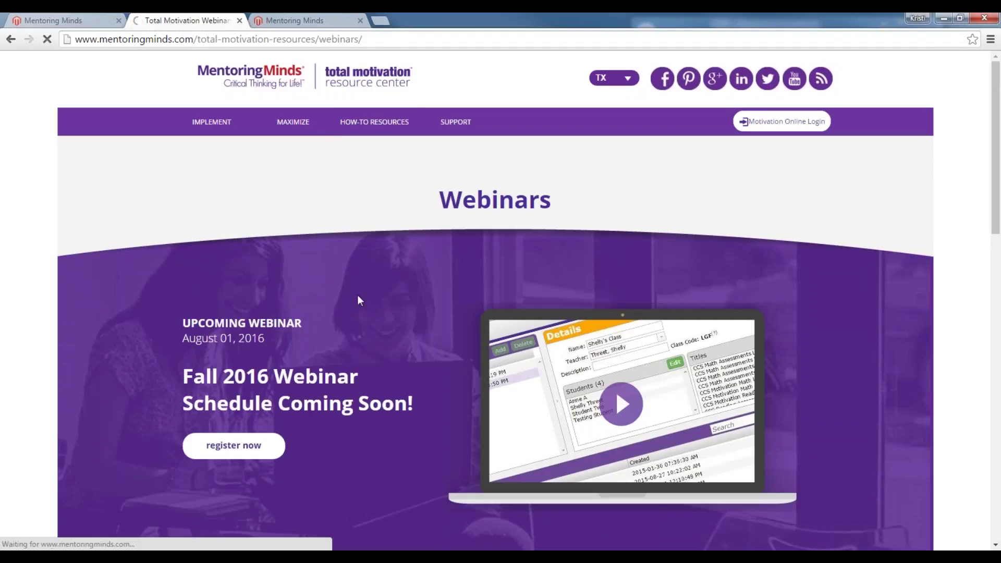
pyautogui.scroll(-8, 380, 301)
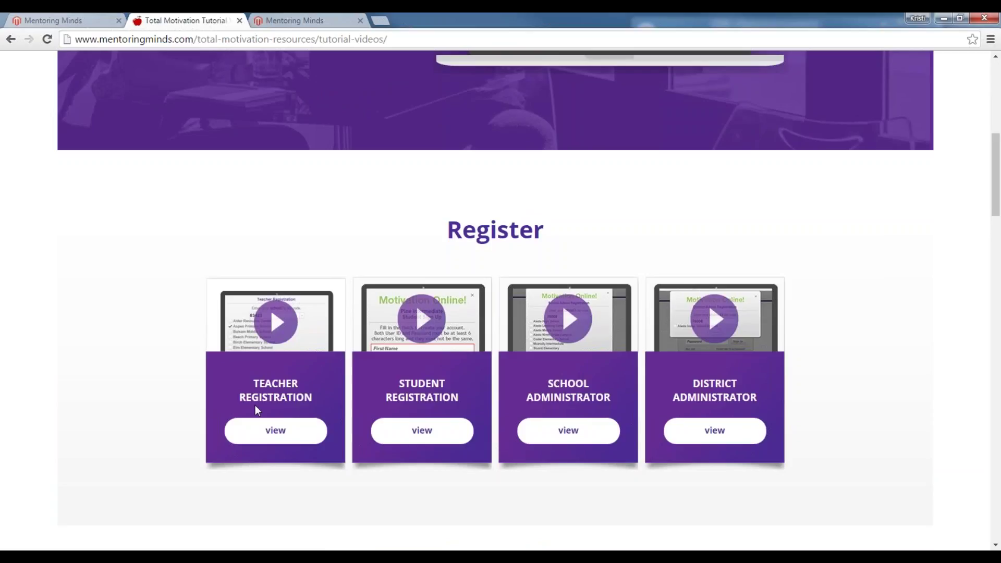
pyautogui.scroll(-3, 255, 405)
pyautogui.scroll(-5, 327, 367)
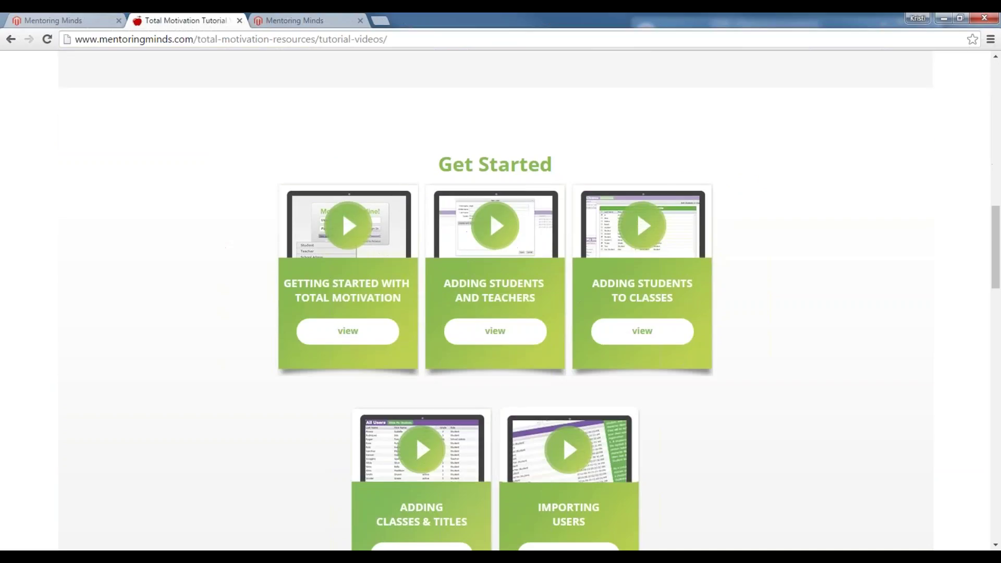
pyautogui.scroll(-10, 328, 368)
pyautogui.scroll(-6, 327, 368)
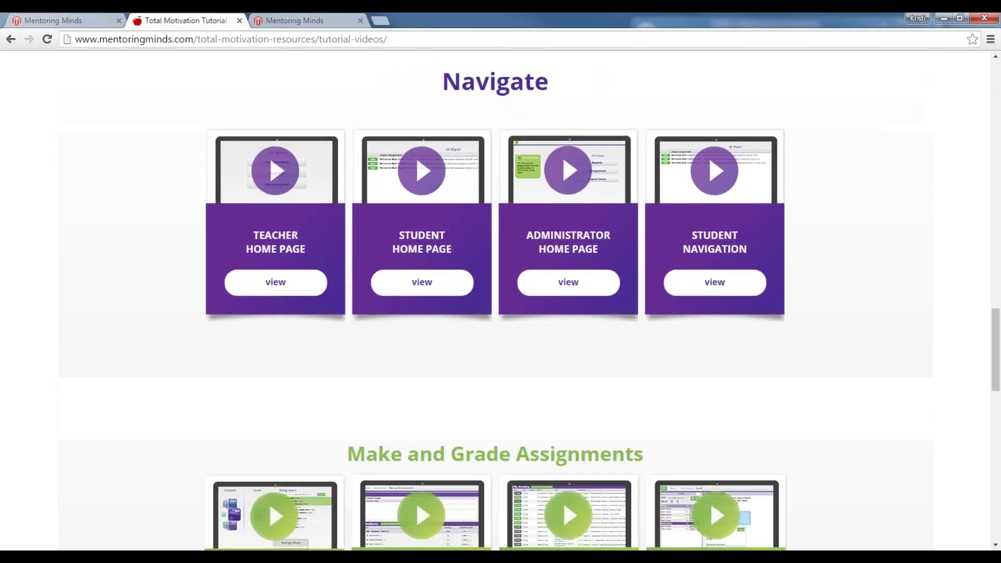
pyautogui.scroll(-4, 633, 346)
pyautogui.scroll(-3, 555, 302)
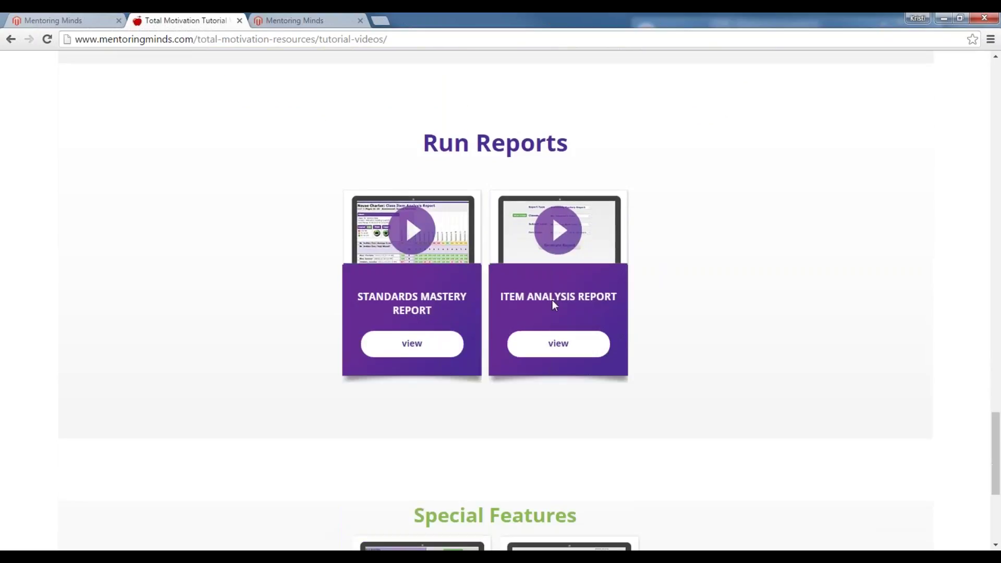
pyautogui.scroll(-5, 412, 346)
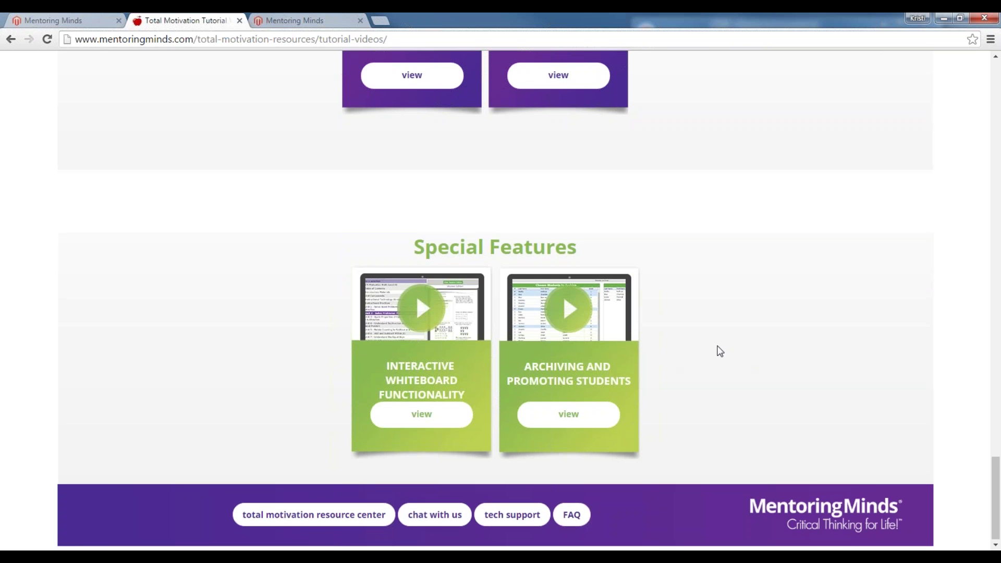
pyautogui.scroll(20, 720, 351)
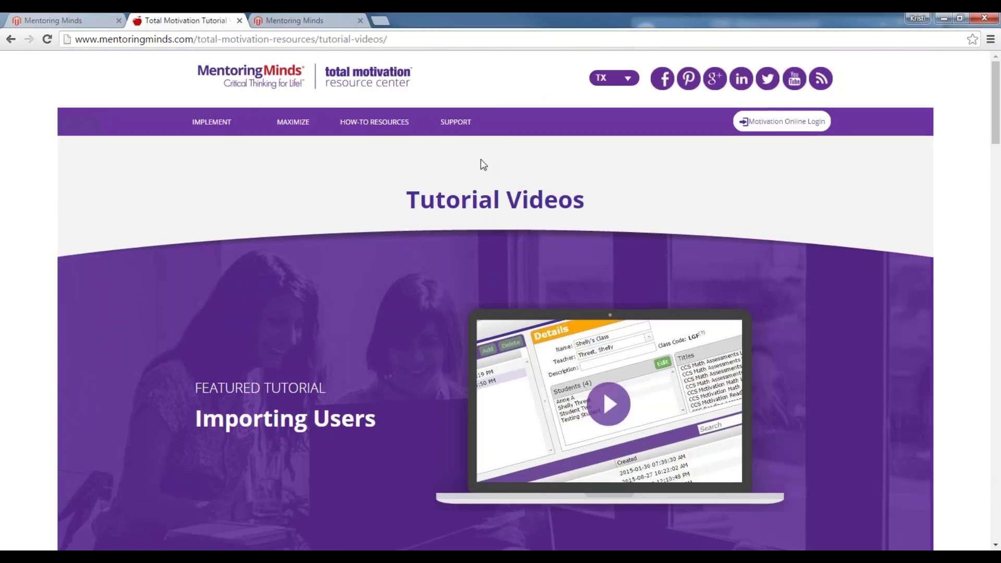
# Browse the Support > Tech Support page, then open the Motivation Online Login page in a new tab
pyautogui.moveTo(460, 128)
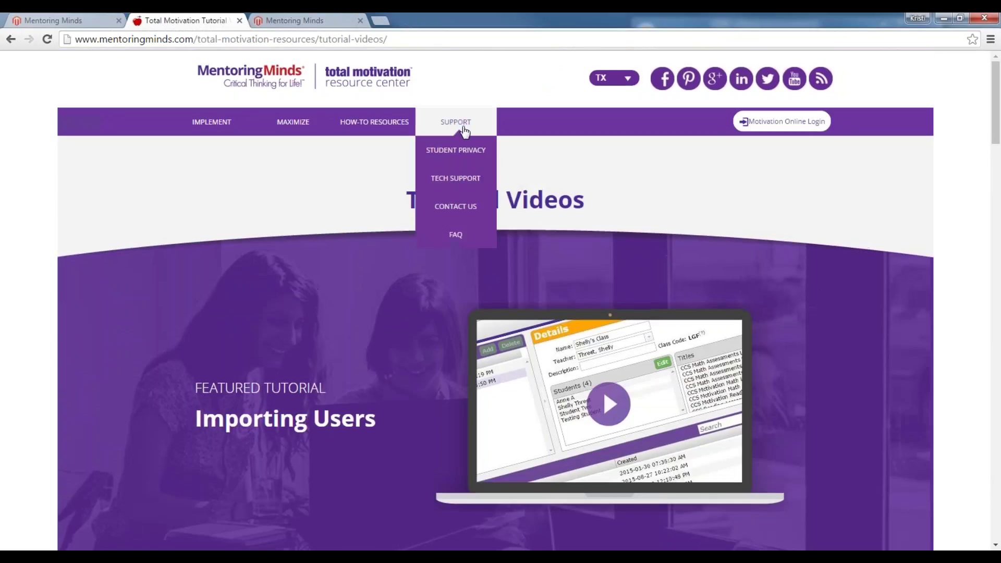
pyautogui.click(471, 187)
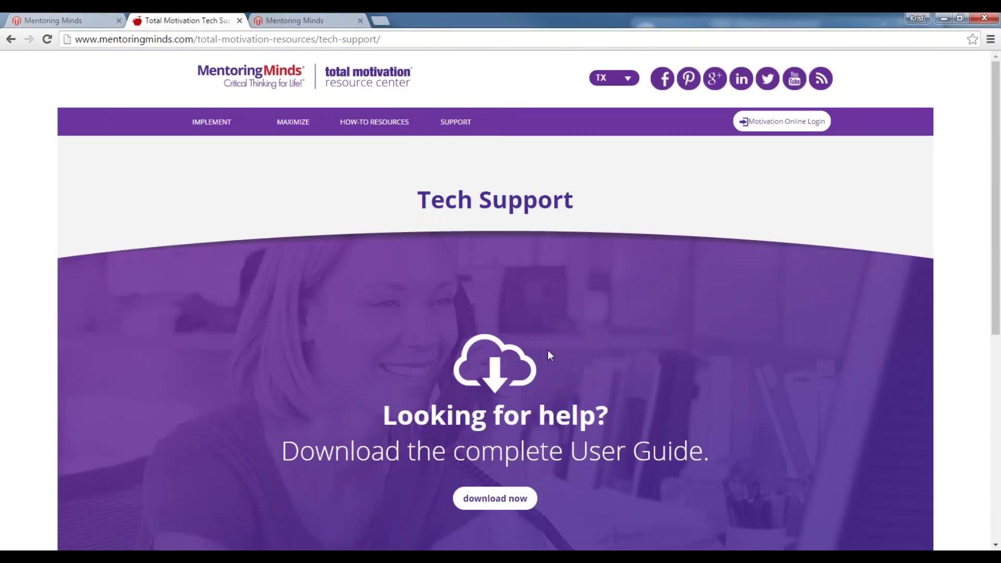
pyautogui.scroll(-7, 549, 350)
pyautogui.scroll(3, 525, 121)
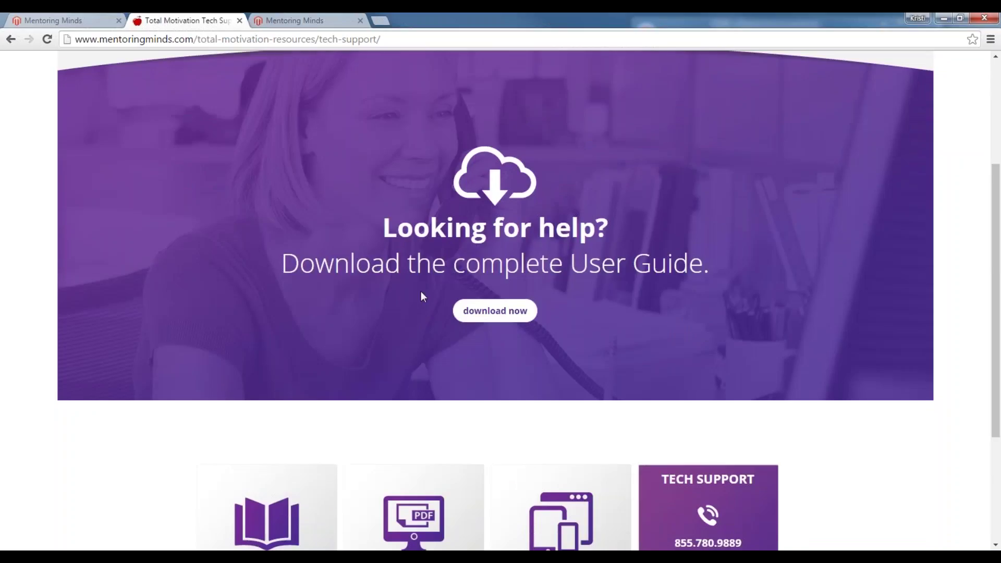
pyautogui.scroll(-3, 421, 291)
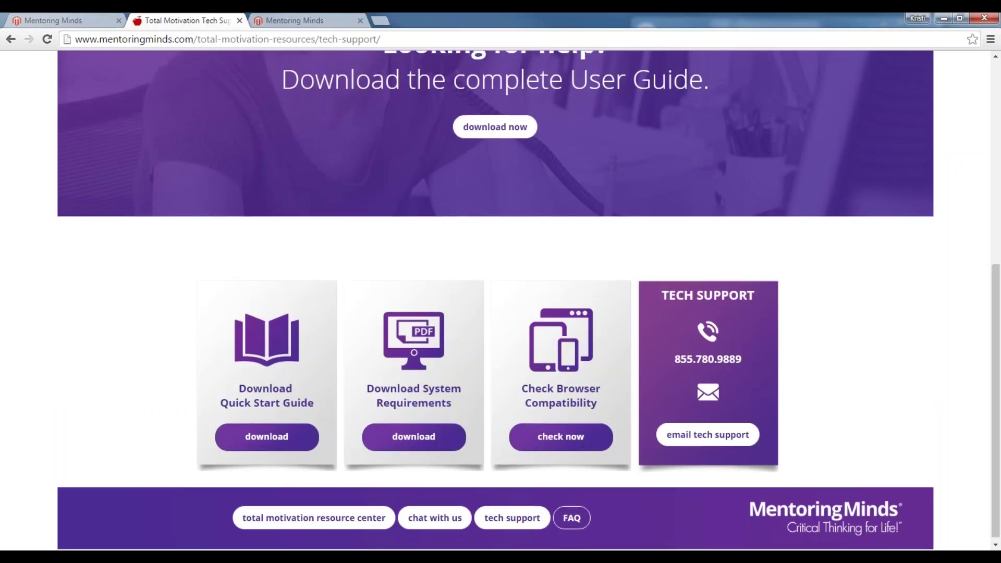
pyautogui.scroll(7, 496, 300)
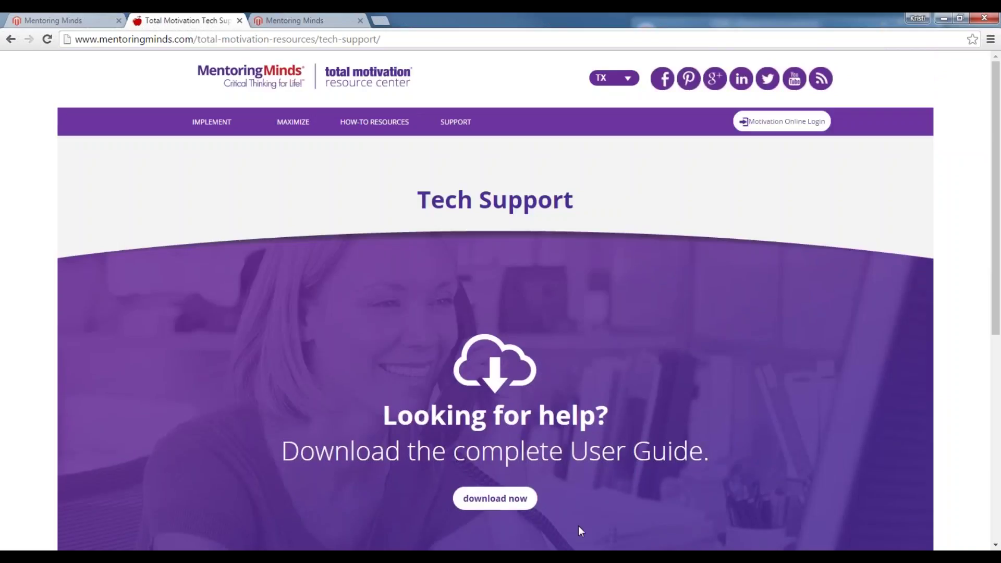
pyautogui.click(764, 123)
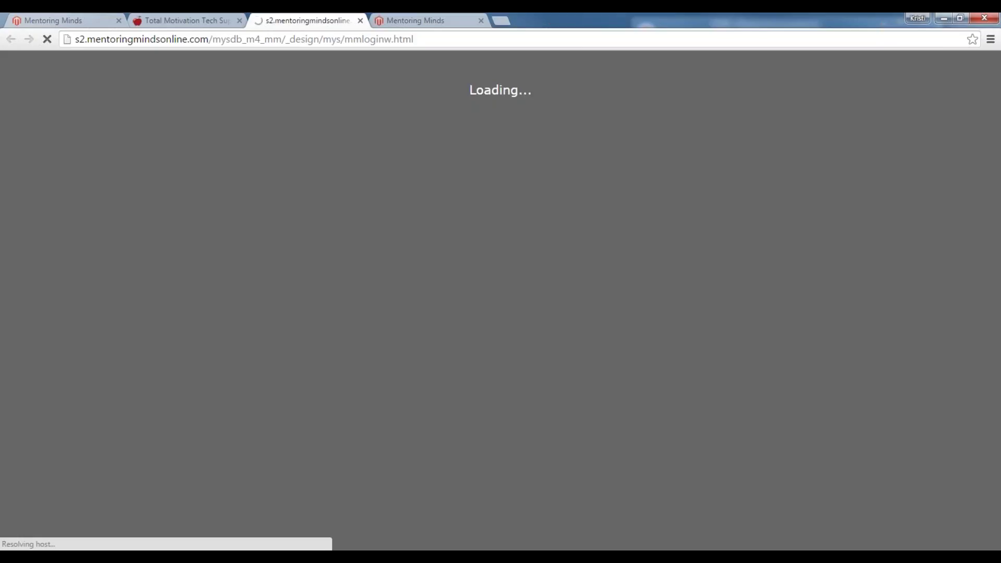